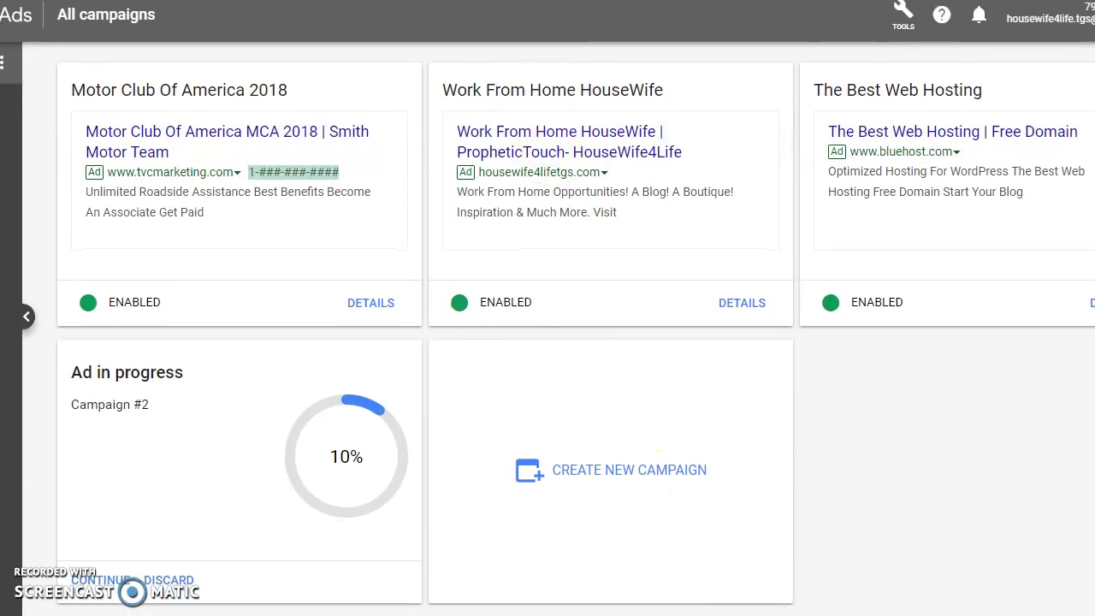
Create a new campaign with "Get more website sales or sign-ups" as its main advertising goal.
left_click(573, 479)
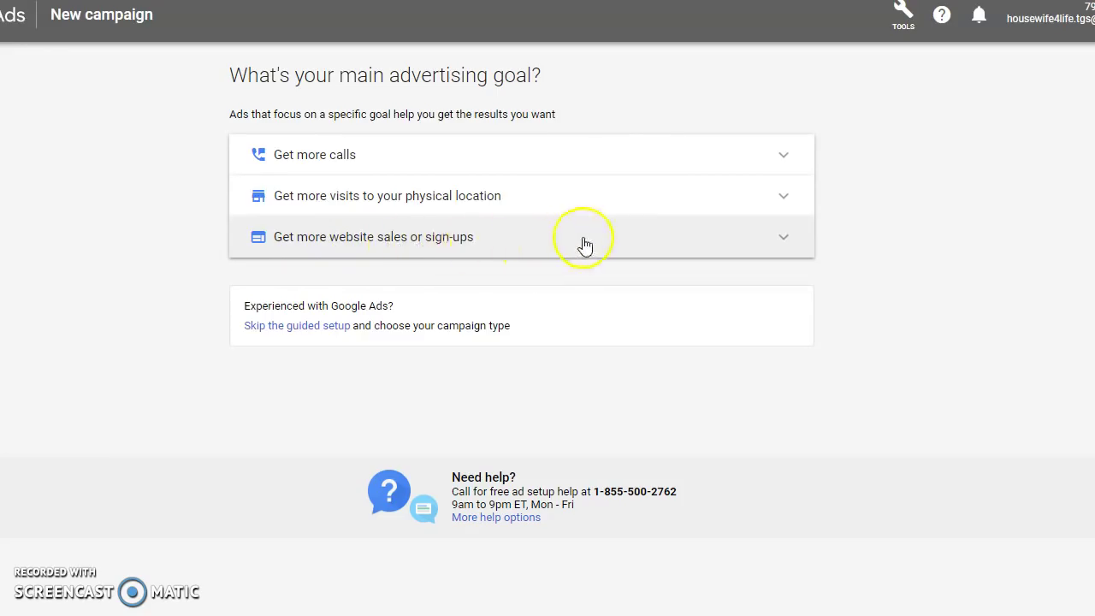
left_click(648, 239)
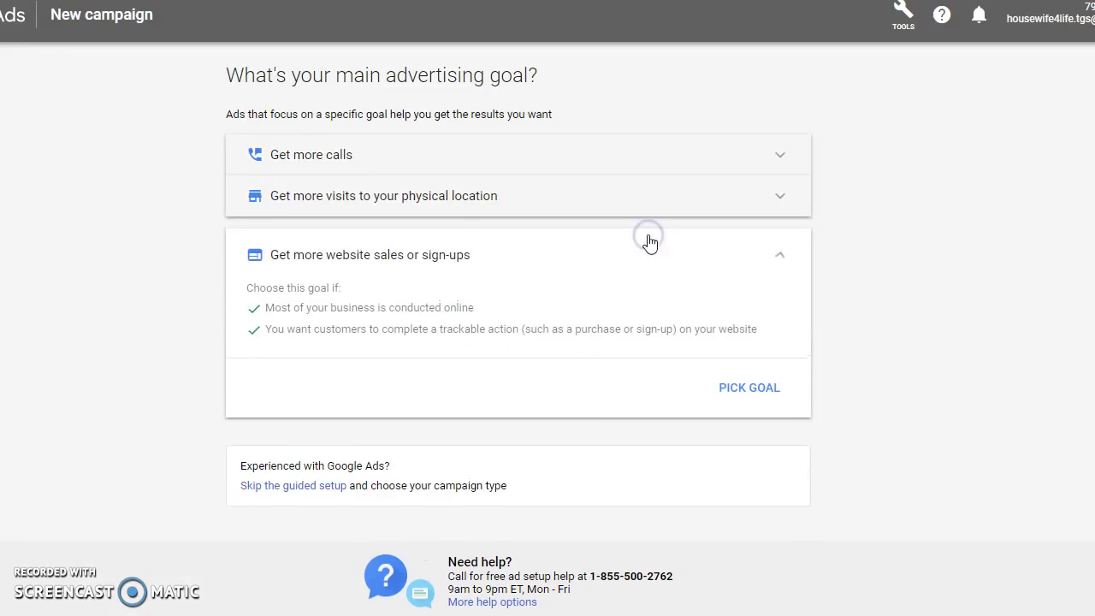
scroll(452, 318, "down", 1)
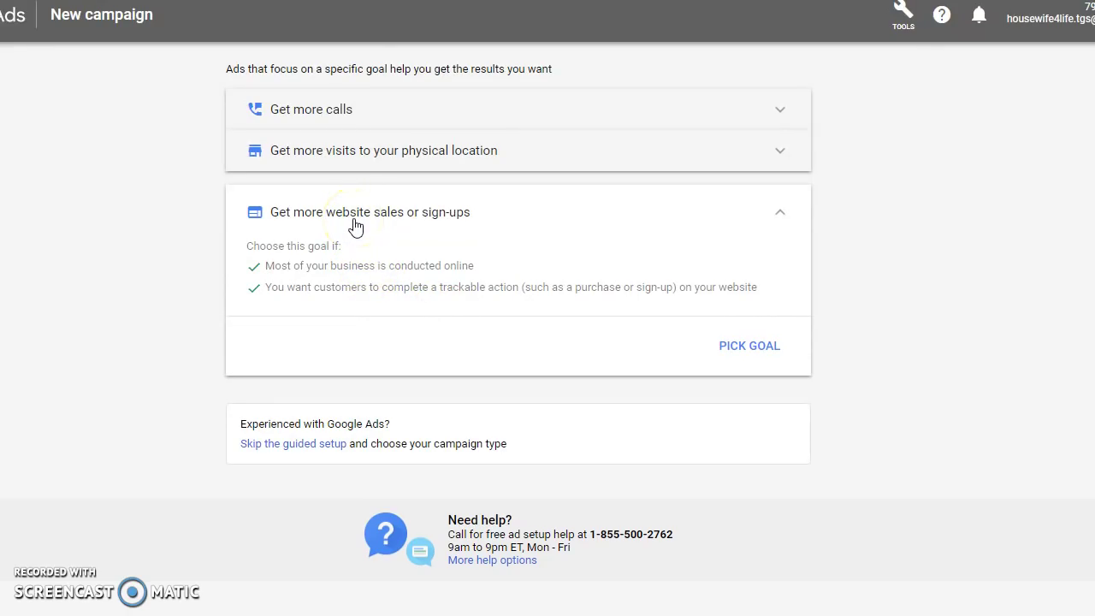
left_click(751, 353)
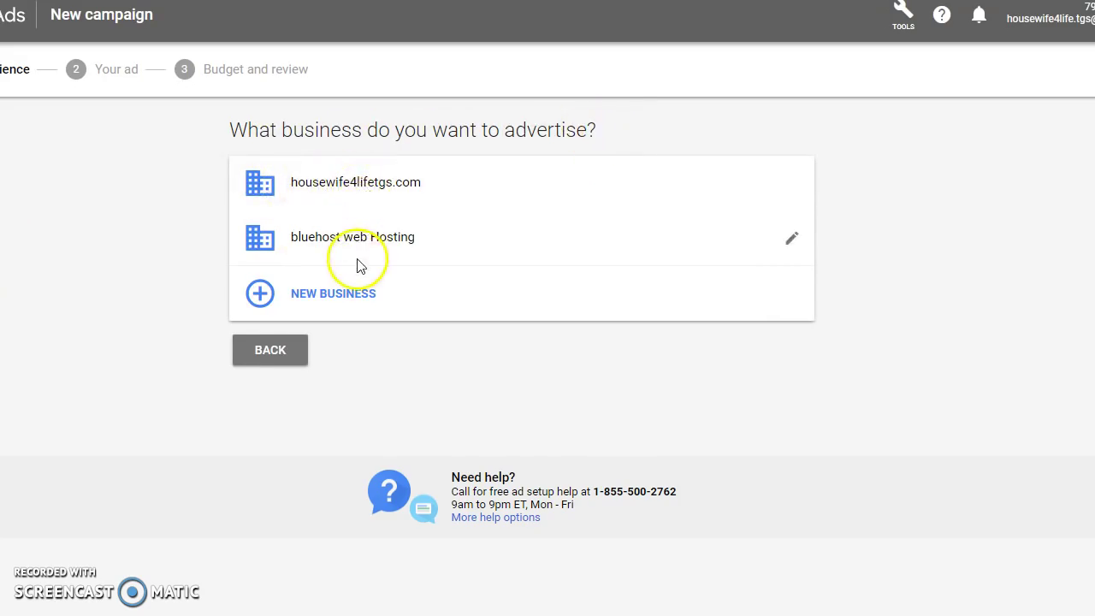
Add a new business to advertise and name it "Ali Dropship Affliate".
left_click(257, 301)
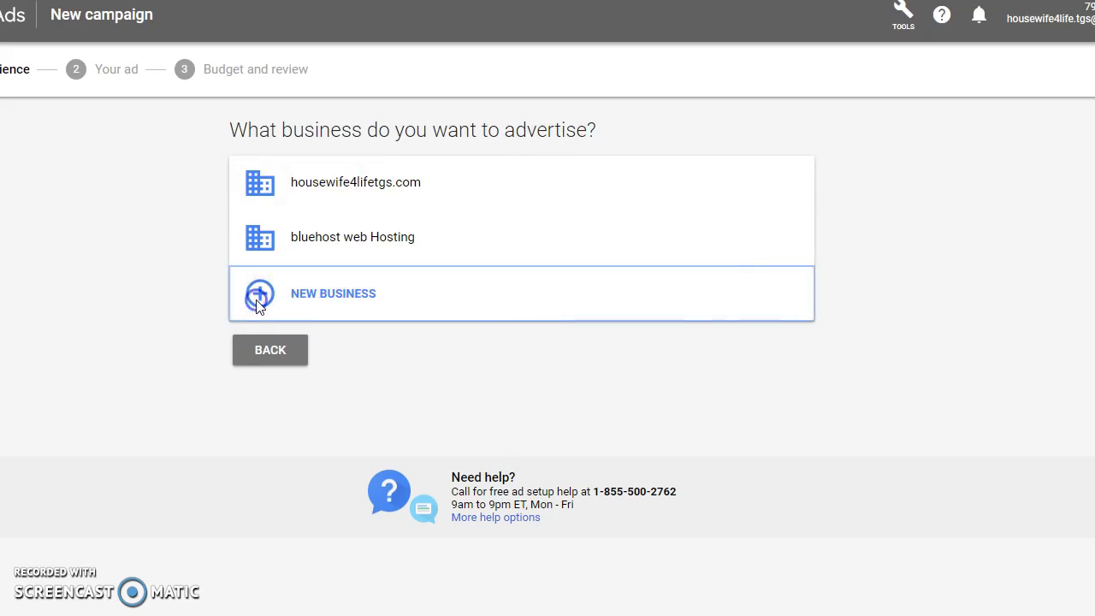
left_click(263, 208)
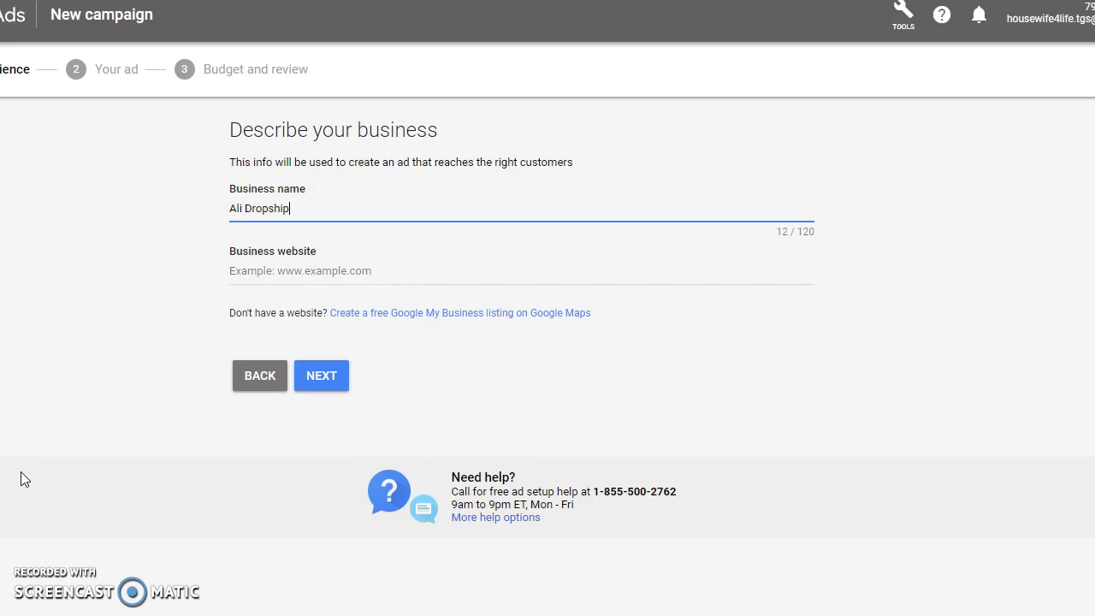
type("Ali Dropship")
left_click(292, 270)
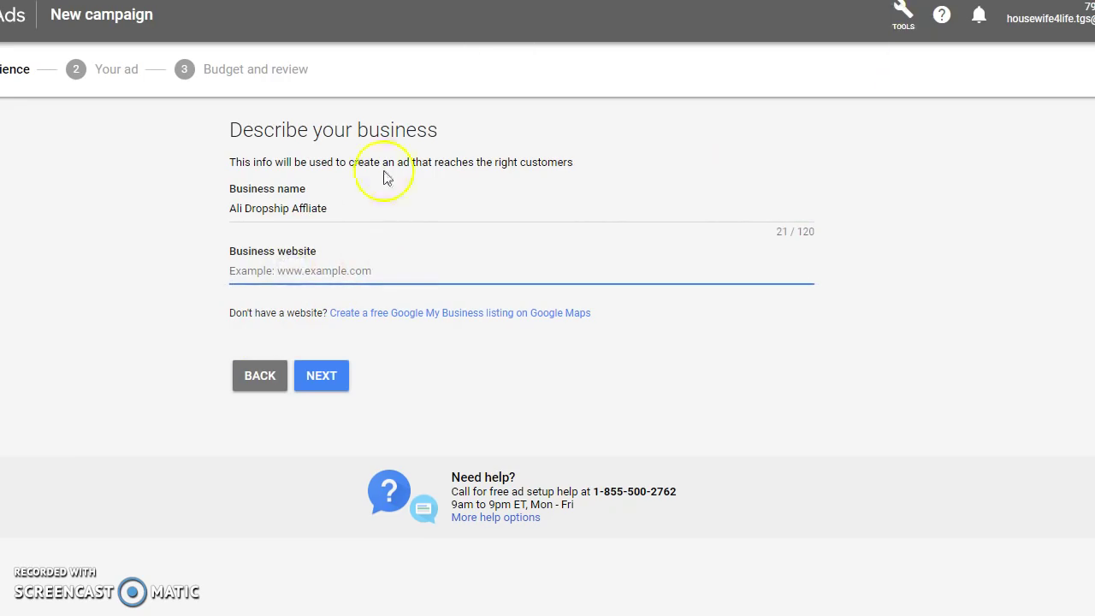
right_click(245, 270)
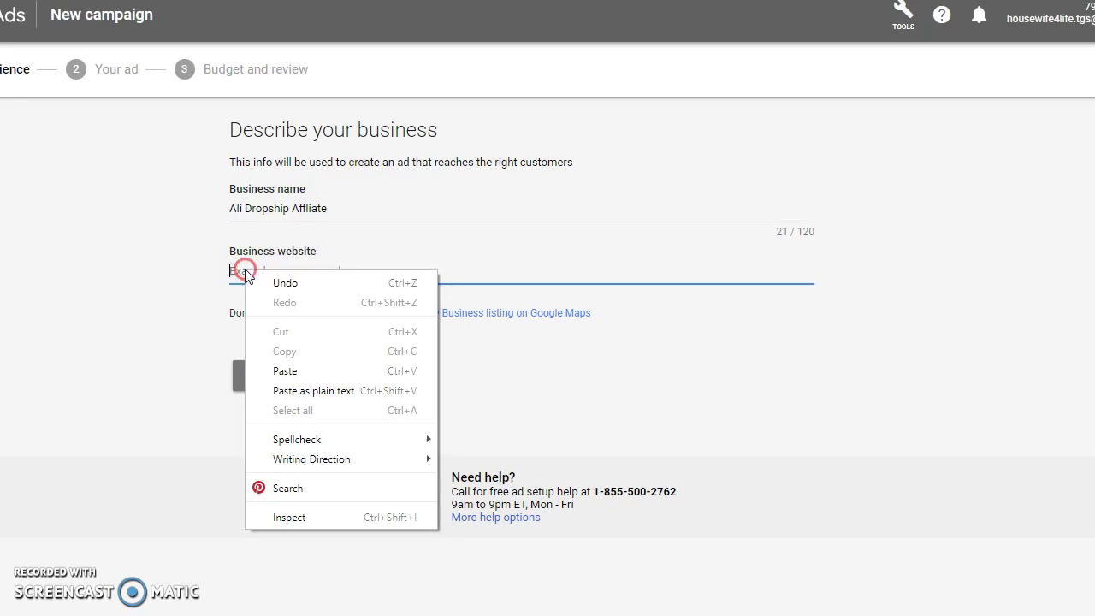
left_click(291, 373)
key("BackSpace")
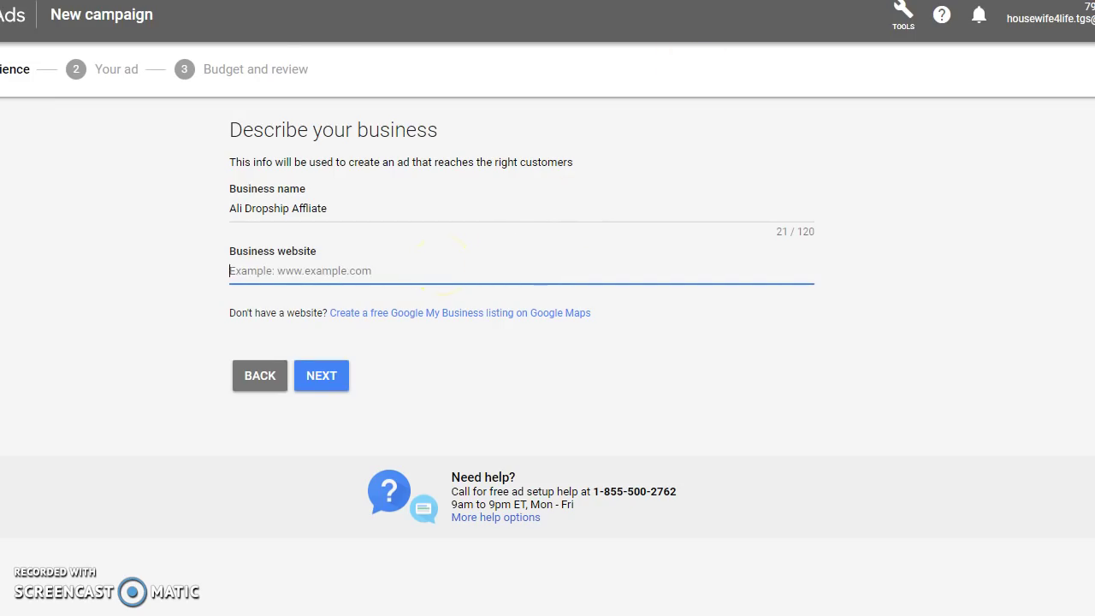
Copy the referral URL from the AliDropship Affiliates page and return to the Google Ads campaign setup.
key("ctrl+Tab")
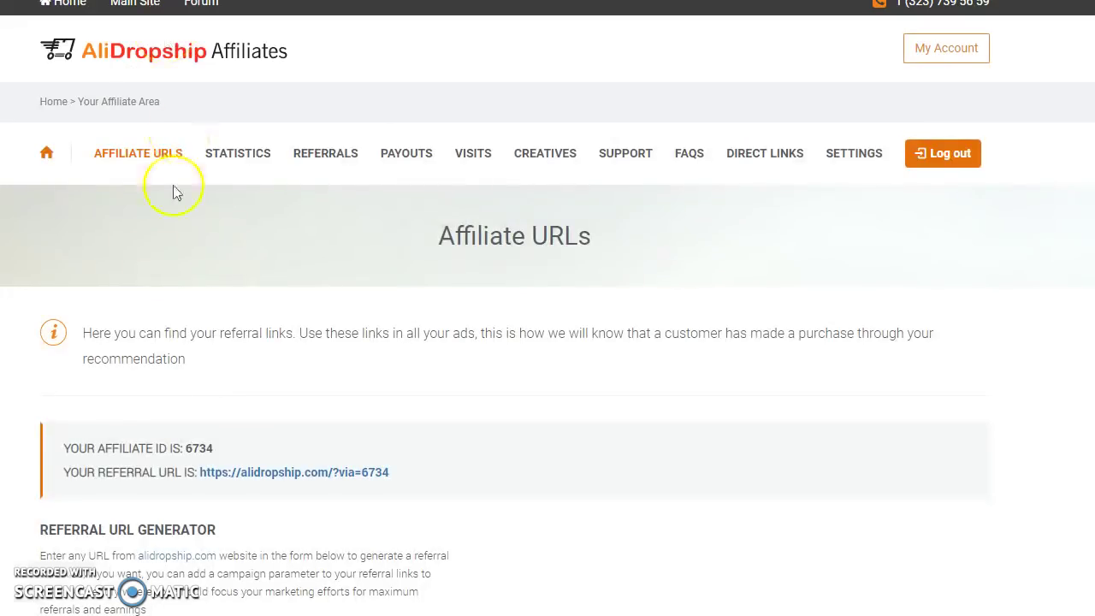
left_click_drag(201, 475, 386, 492)
right_click(353, 478)
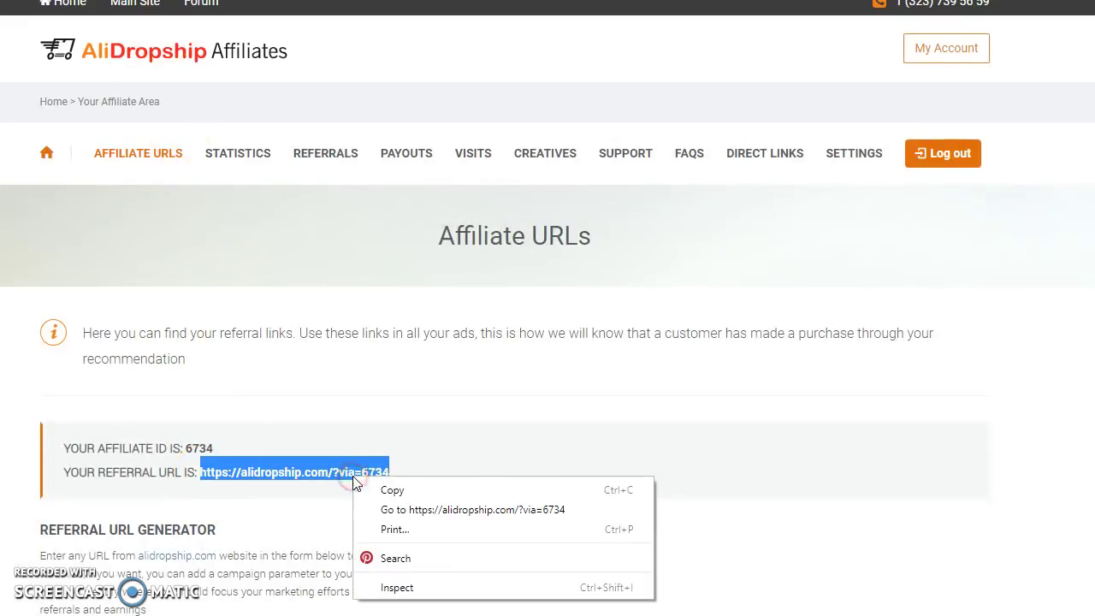
left_click(418, 496)
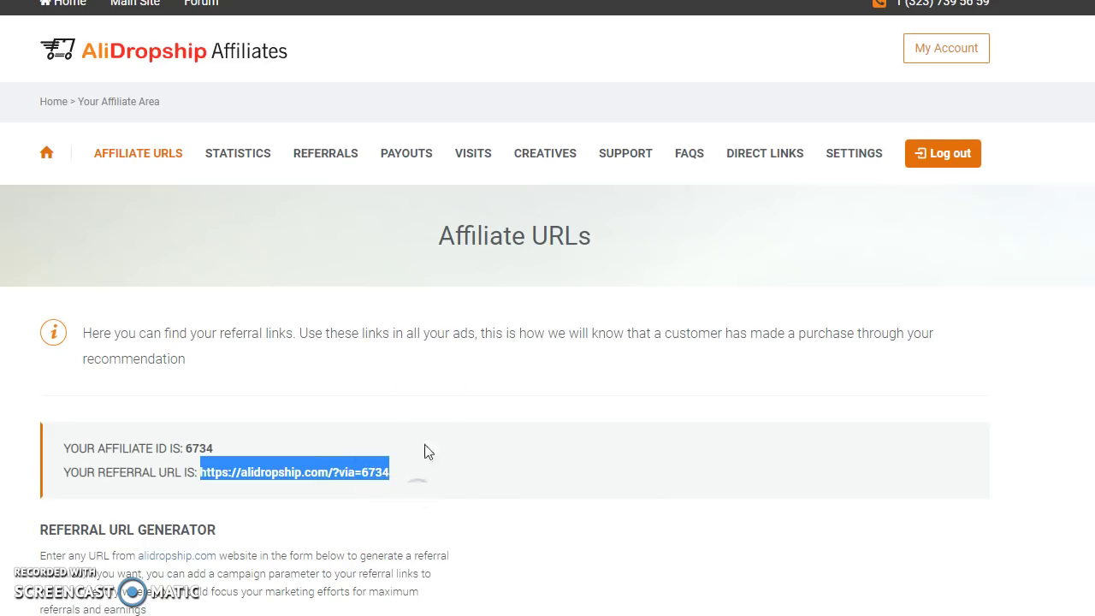
left_click(334, 399)
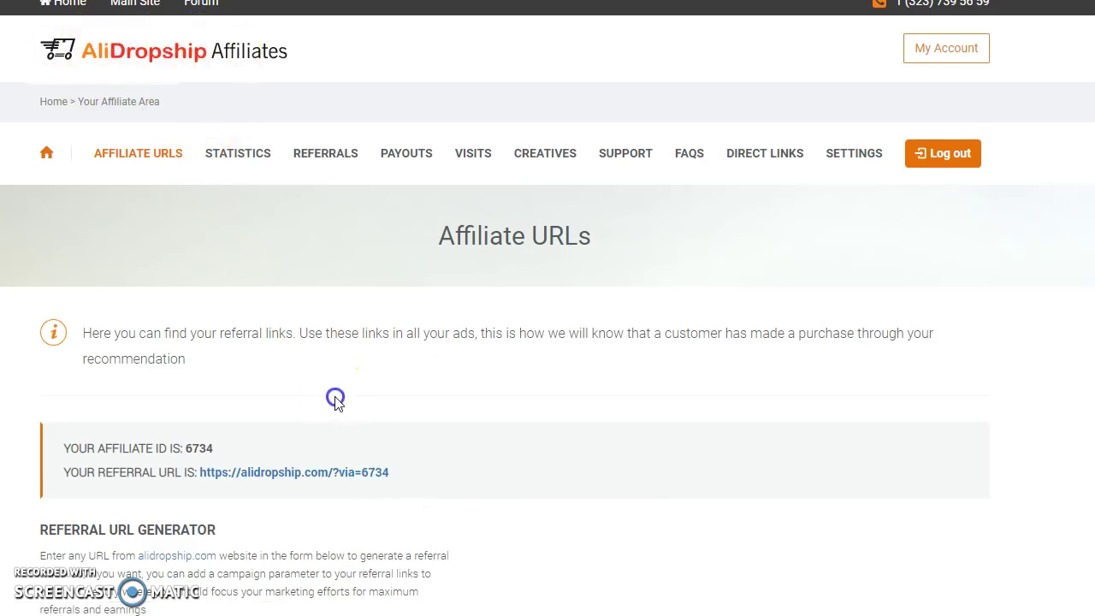
left_click(208, 0)
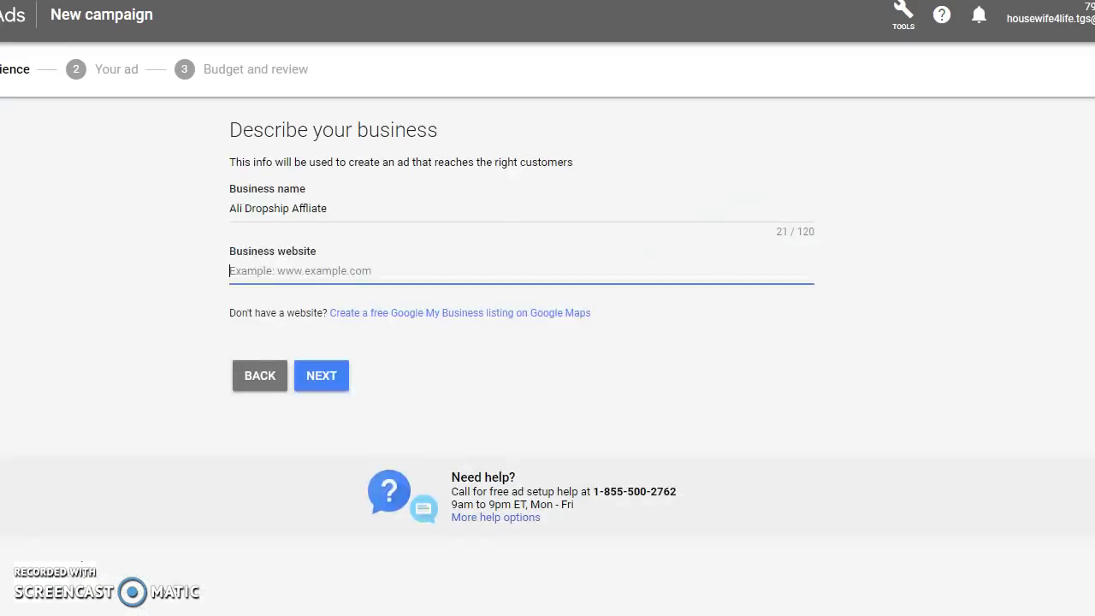
Paste the copied referral URL as the business website and continue to the customer location settings.
right_click(257, 271)
left_click(339, 371)
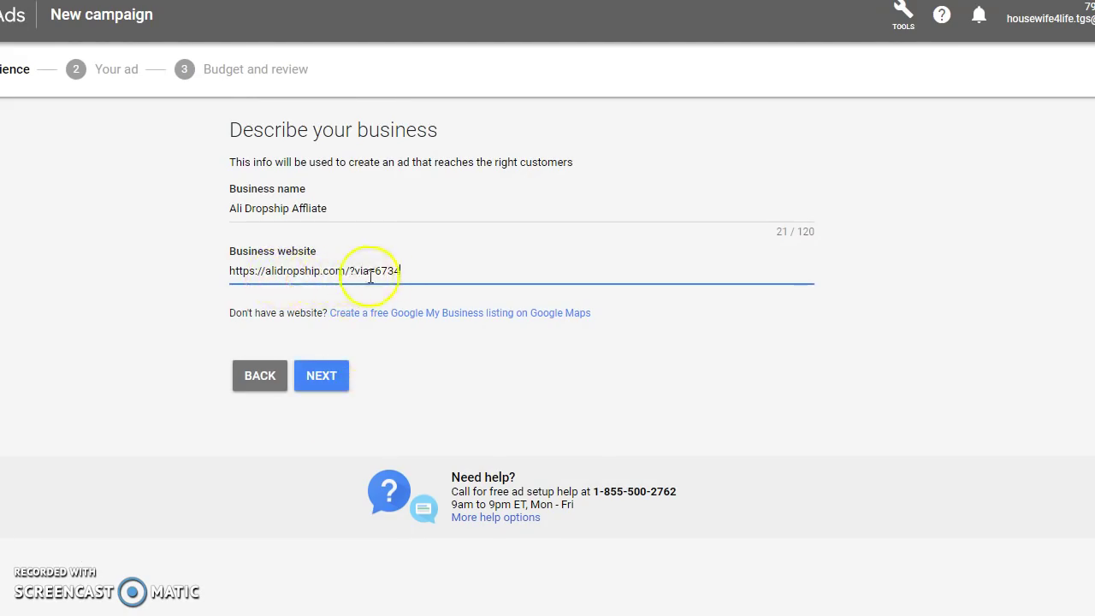
left_click(323, 372)
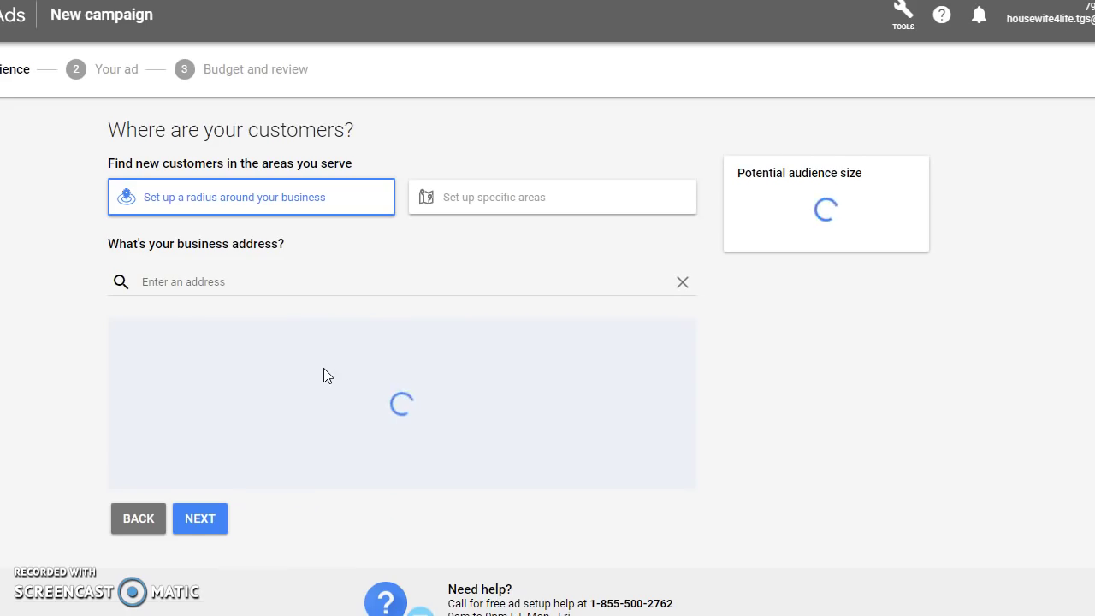
Set the targeting radius around the South Carolina business address to 5 mi.
left_click(327, 294)
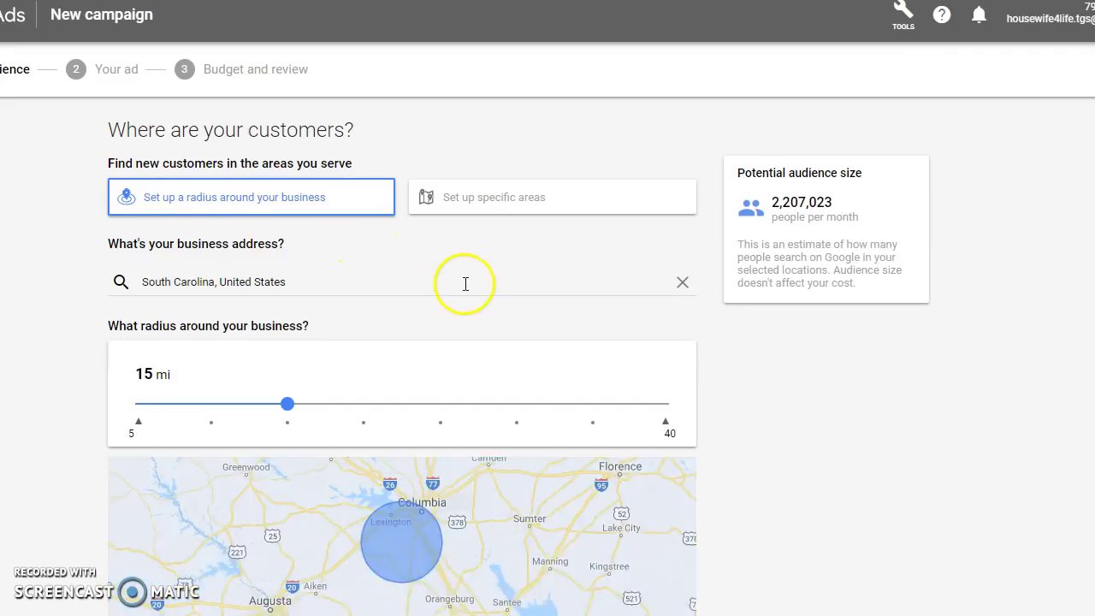
scroll(433, 293, "down", 2)
scroll(409, 301, "up", 2)
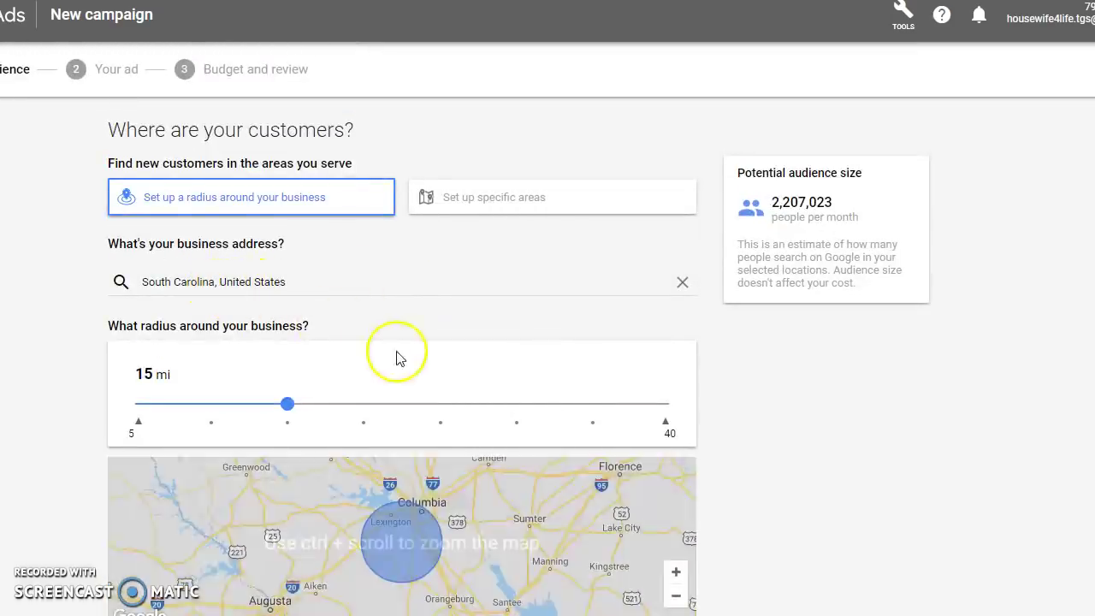
left_click_drag(288, 403, 139, 409)
scroll(274, 303, "down", 1)
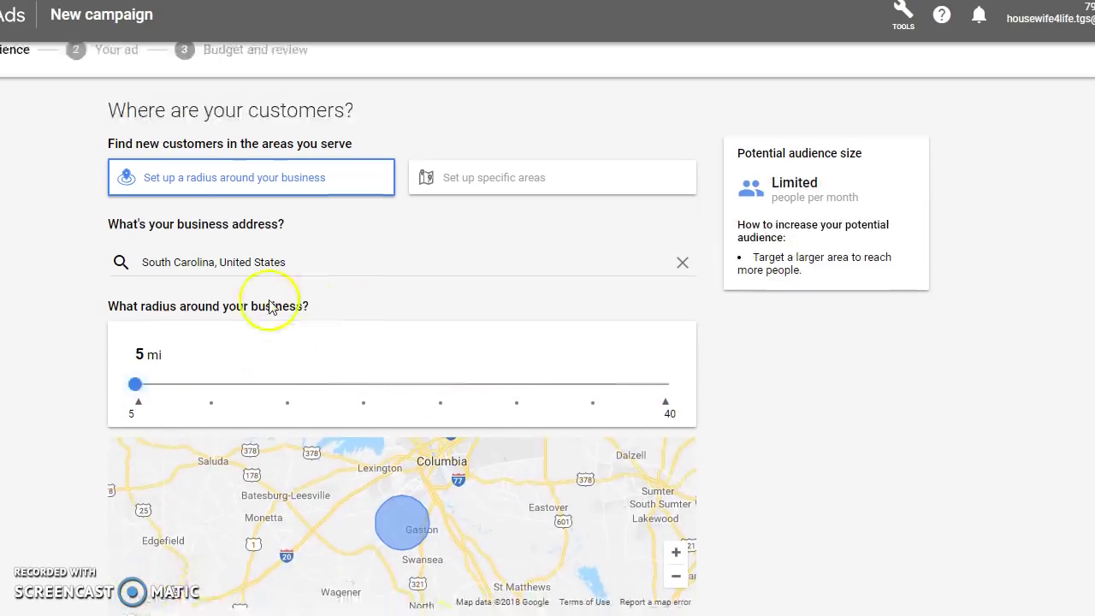
Change the business address for radius targeting to United States.
left_click(312, 200)
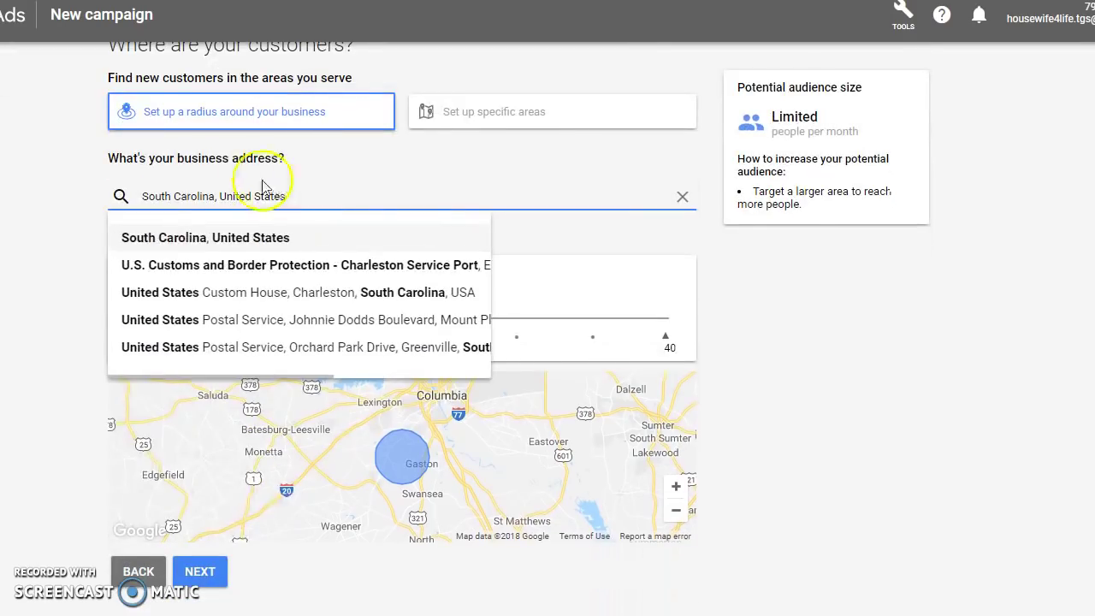
left_click(238, 239)
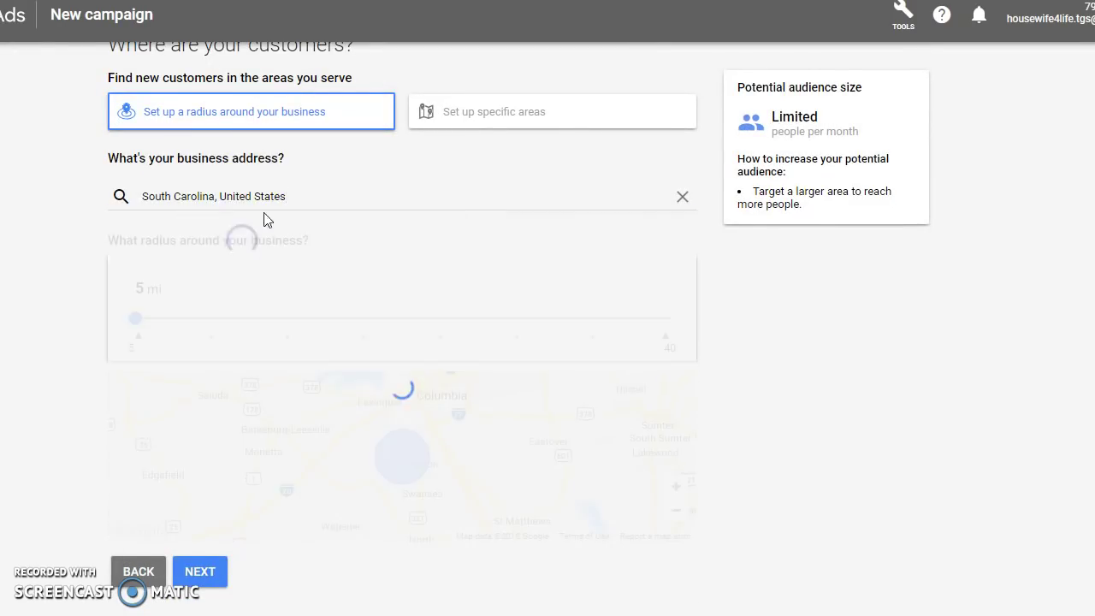
left_click(288, 194)
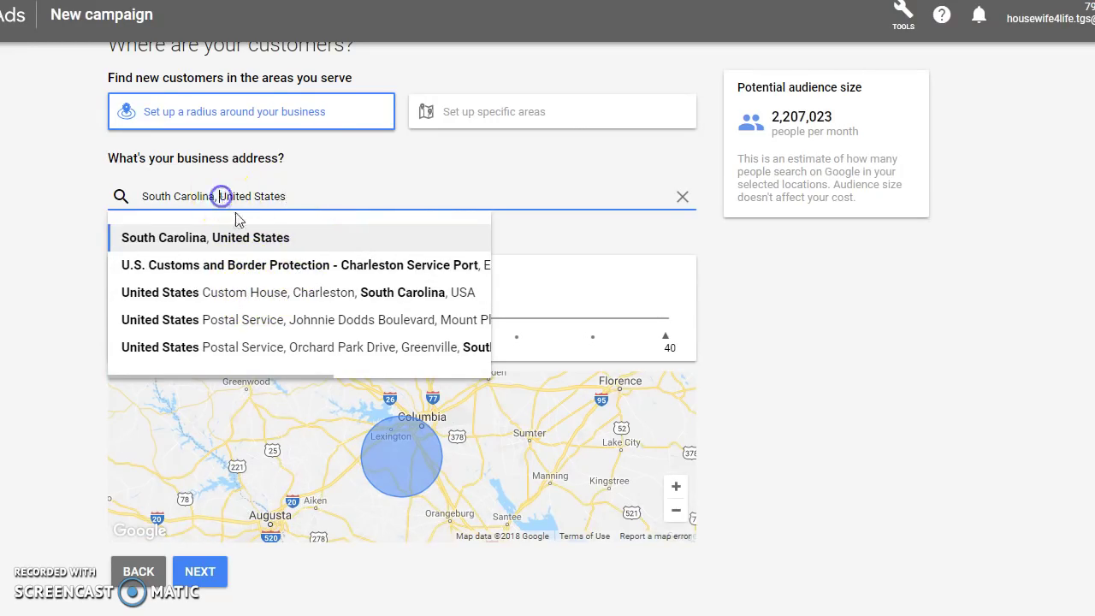
key("BackSpace")
key("BackSpace")
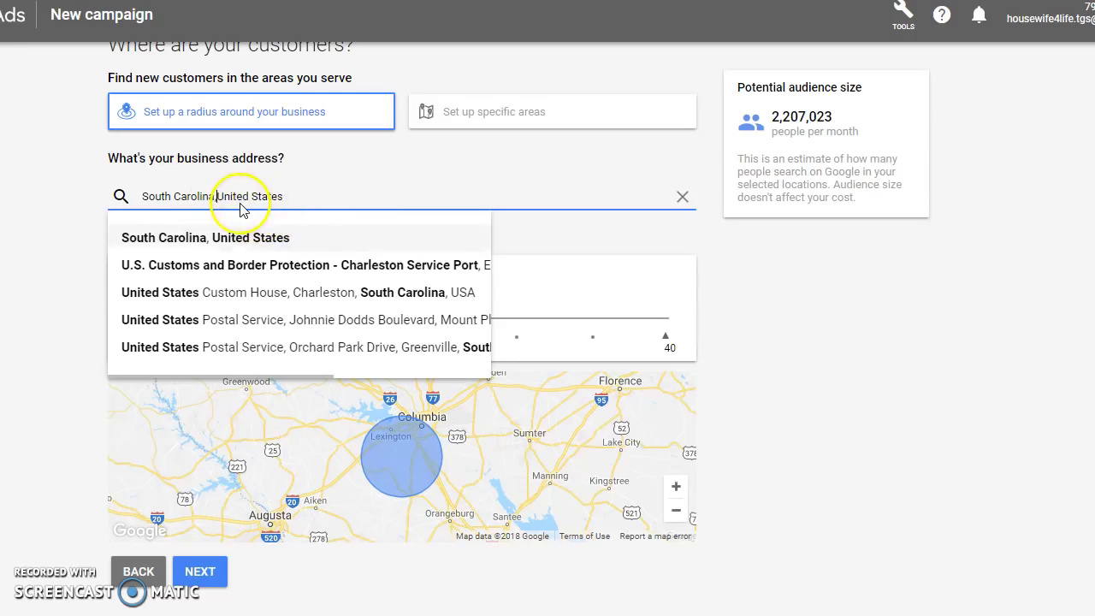
key("BackSpace")
key("BackSpace")
key("BackSpace")
key("BackSpace")
key("BackSpace")
key("BackSpace")
key("BackSpace")
key("BackSpace")
key("BackSpace")
key("BackSpace")
key("BackSpace")
key("BackSpace")
key("BackSpace")
key("BackSpace")
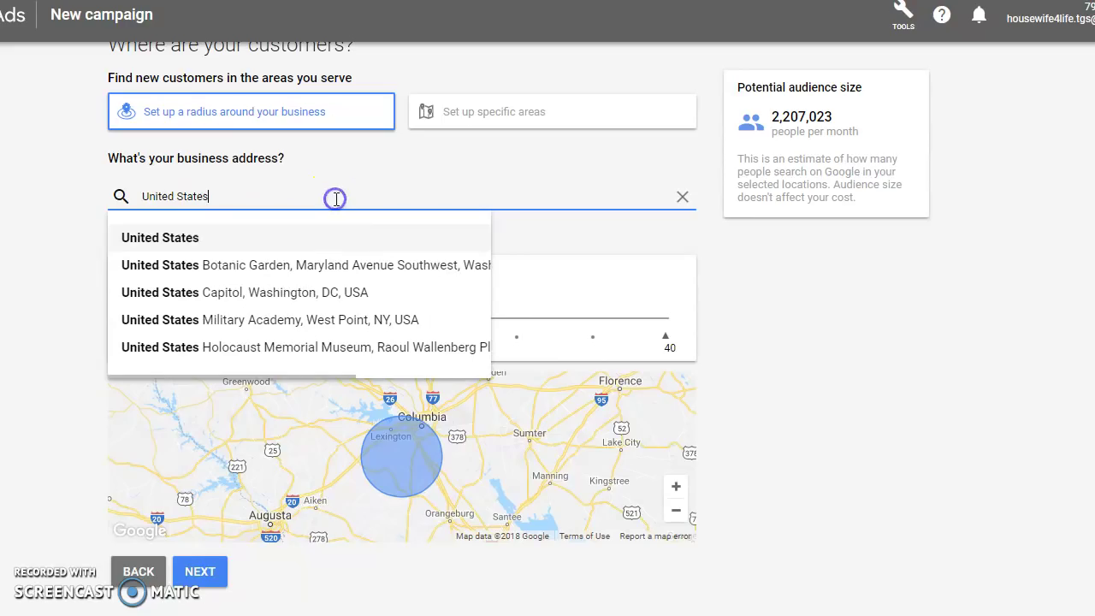
left_click(91, 439)
left_click(163, 442)
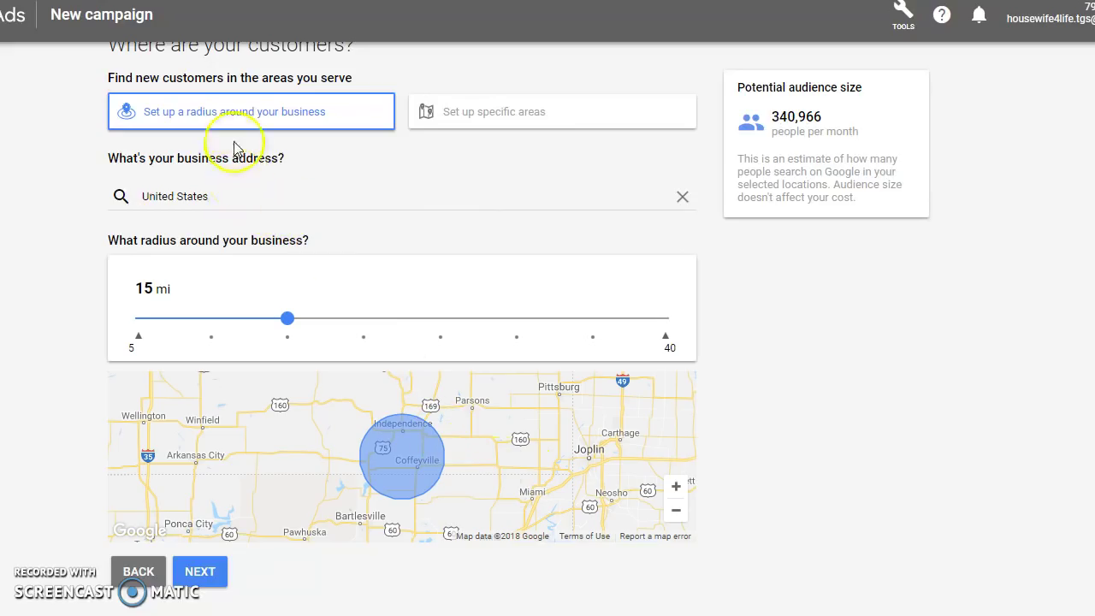
left_click(321, 120)
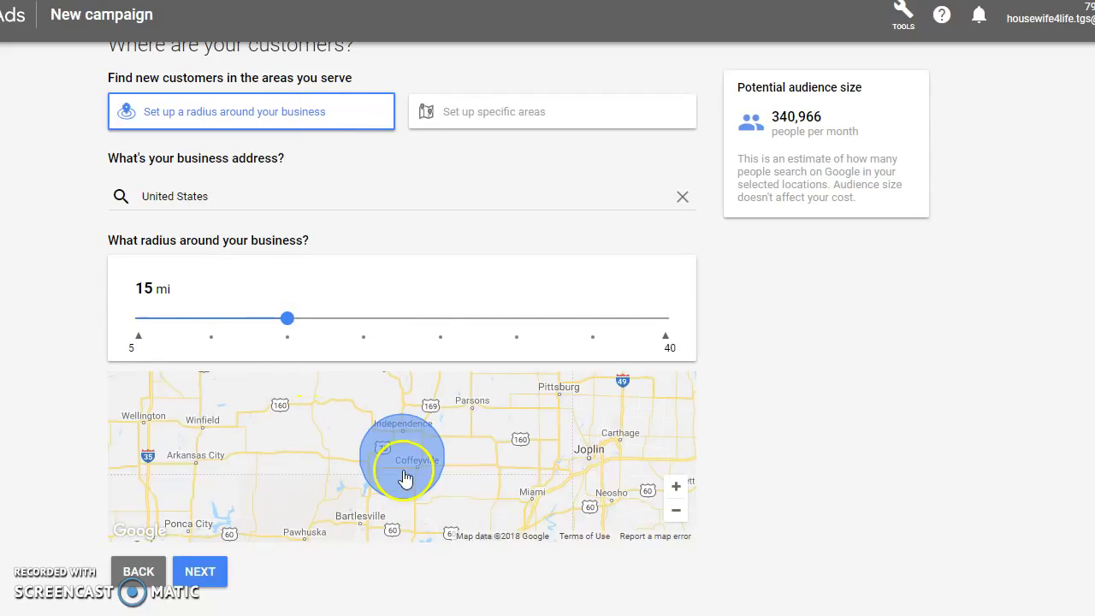
left_click(204, 579)
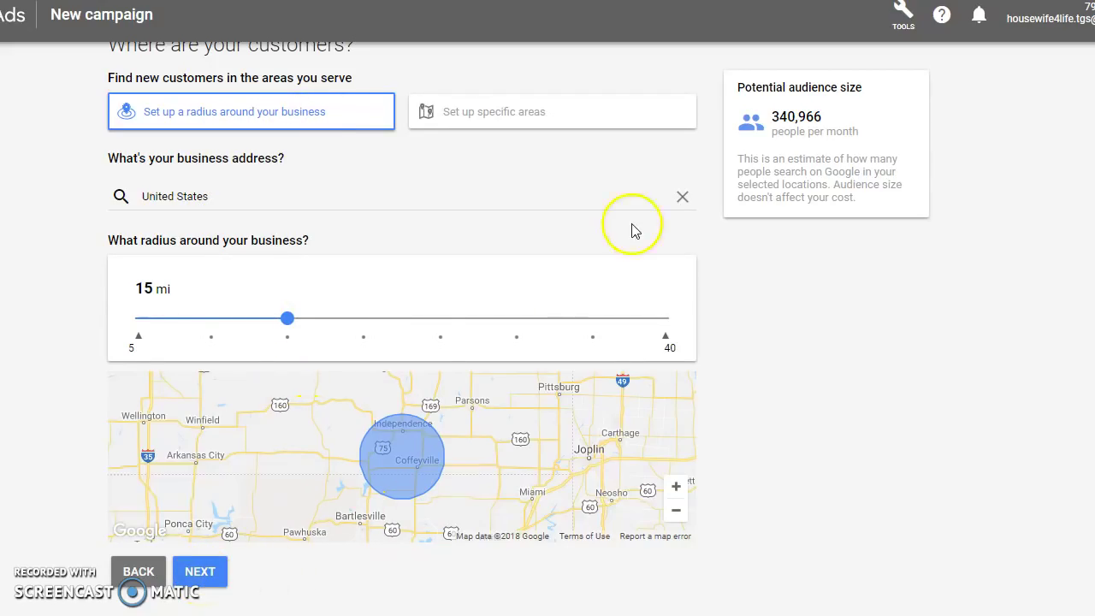
Clear the business address, choose United States again and set the targeting radius to 5 mi.
left_click(682, 196)
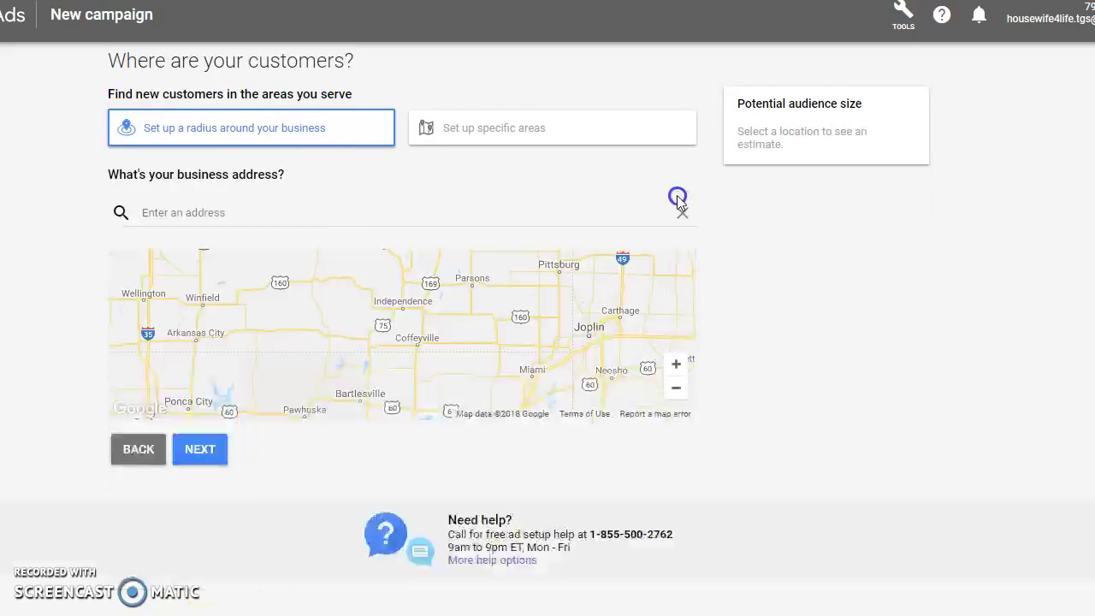
left_click(150, 207)
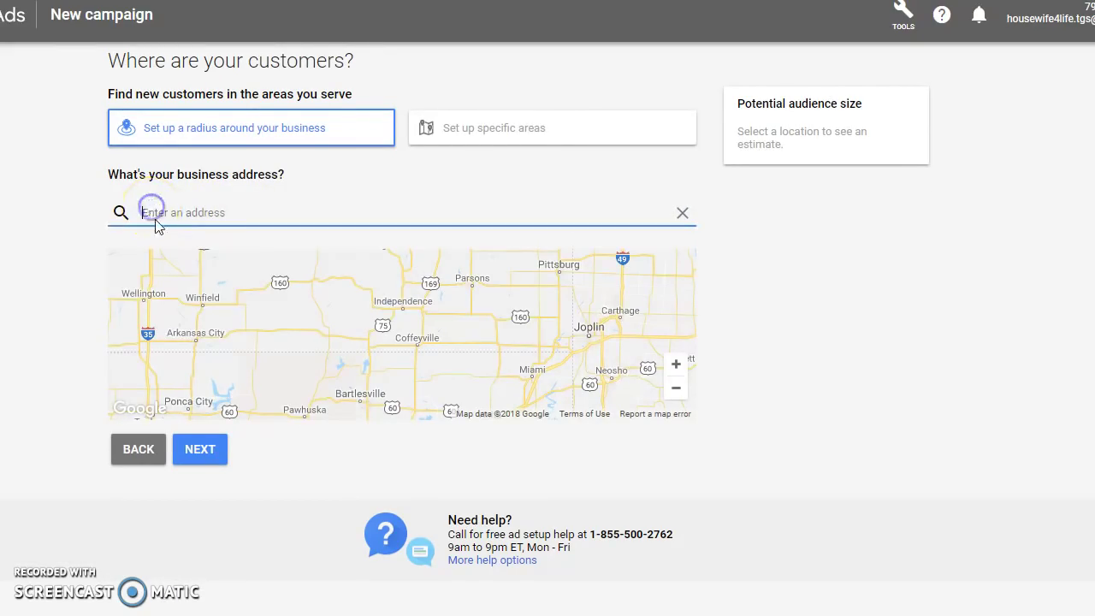
type("un")
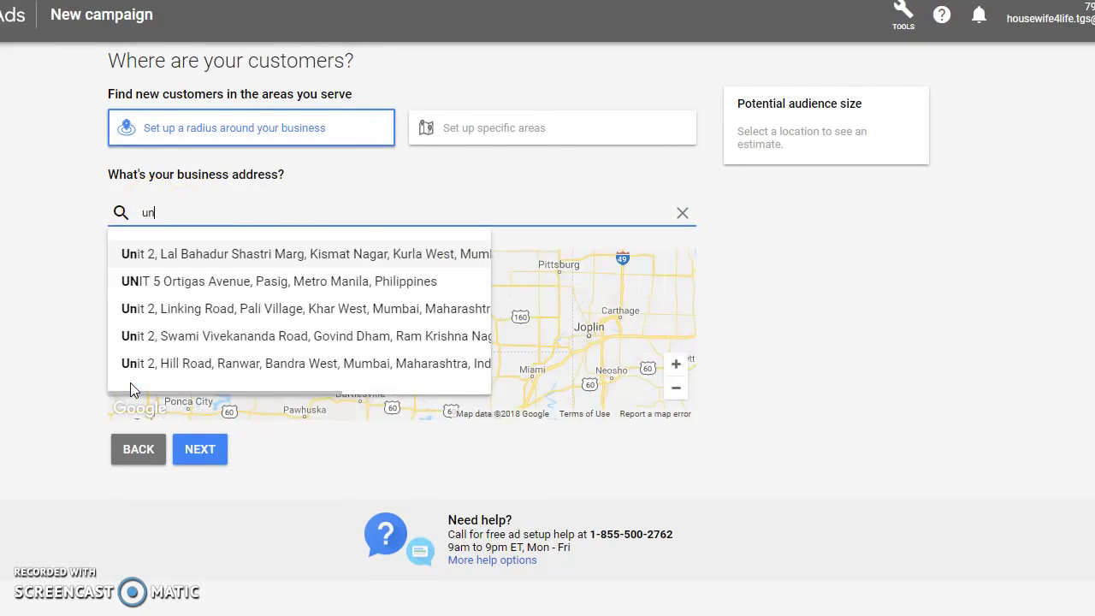
type("ited")
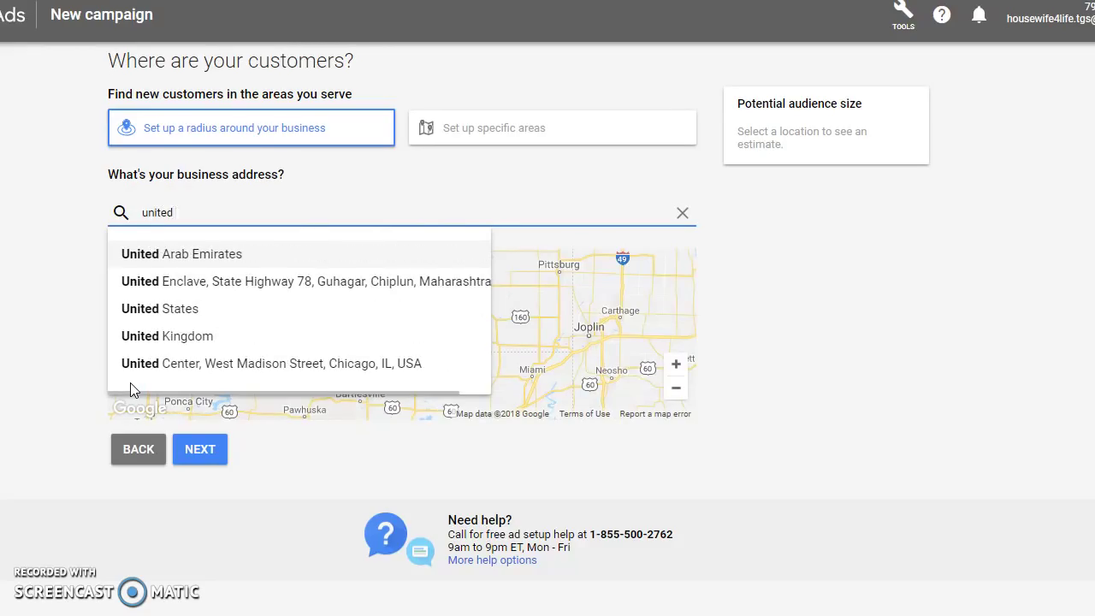
left_click(192, 308)
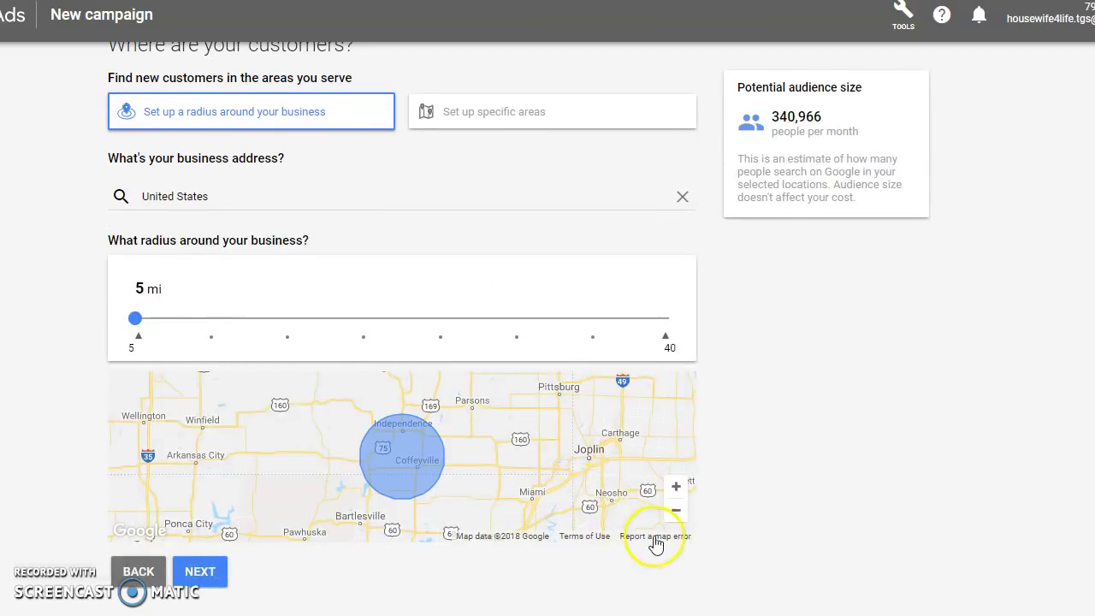
Switch the customer targeting from a radius around the business to specific areas.
scroll(648, 539, "down", 1)
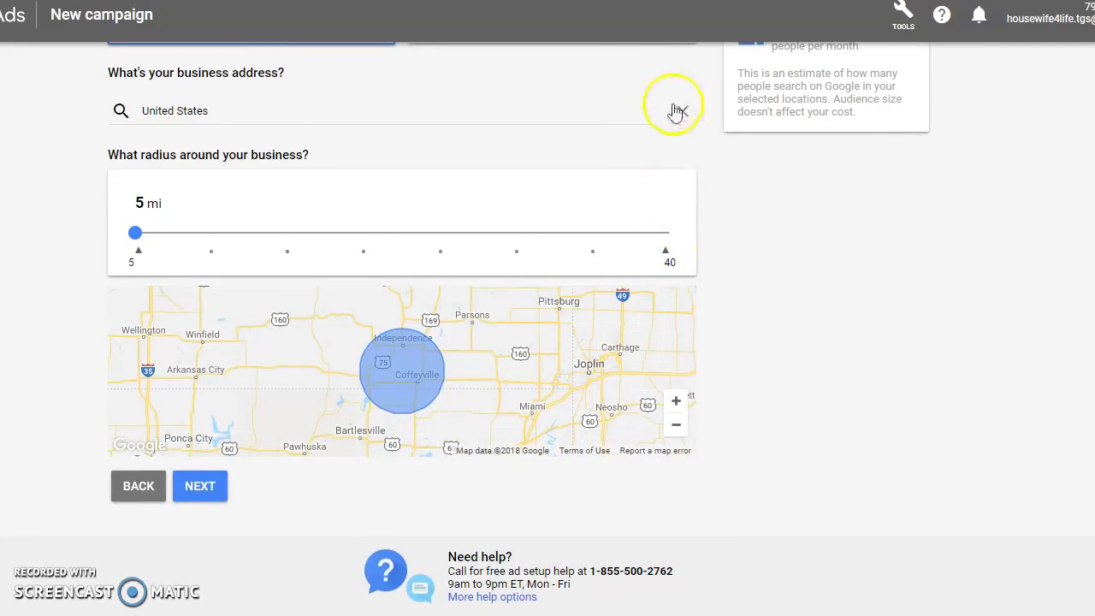
scroll(847, 321, "up", 2)
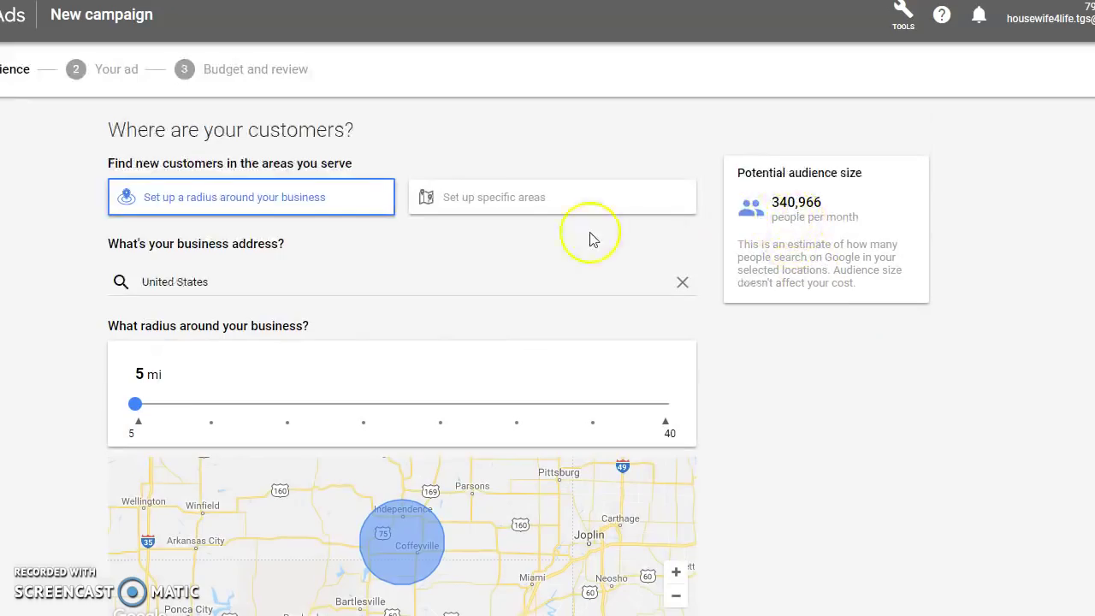
left_click(502, 204)
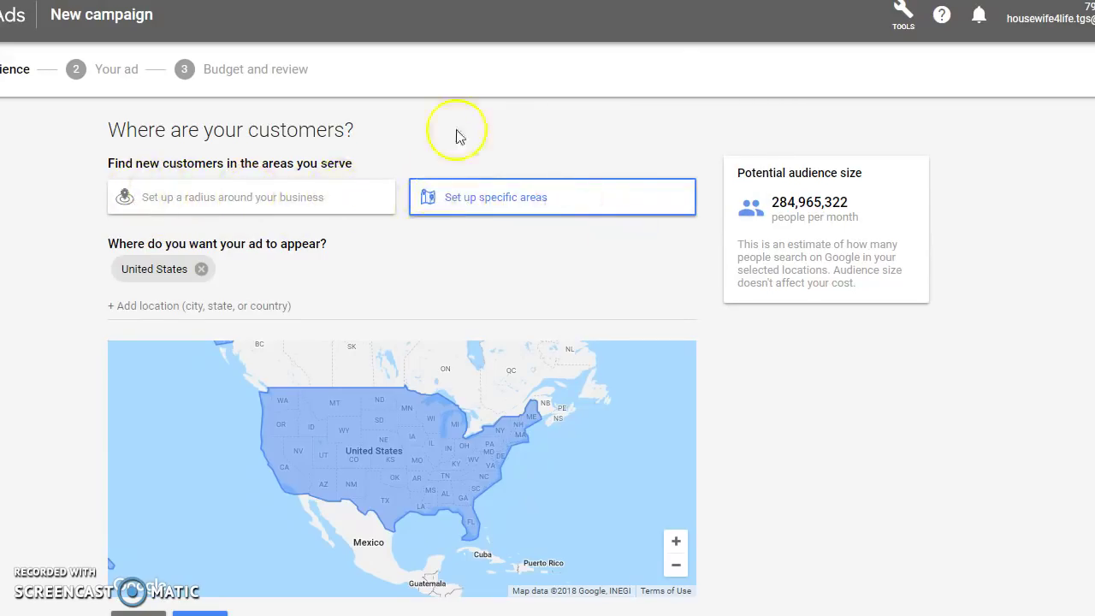
Keep United States as the area where the ad appears and continue to the product or service definition.
scroll(504, 419, "down", 1)
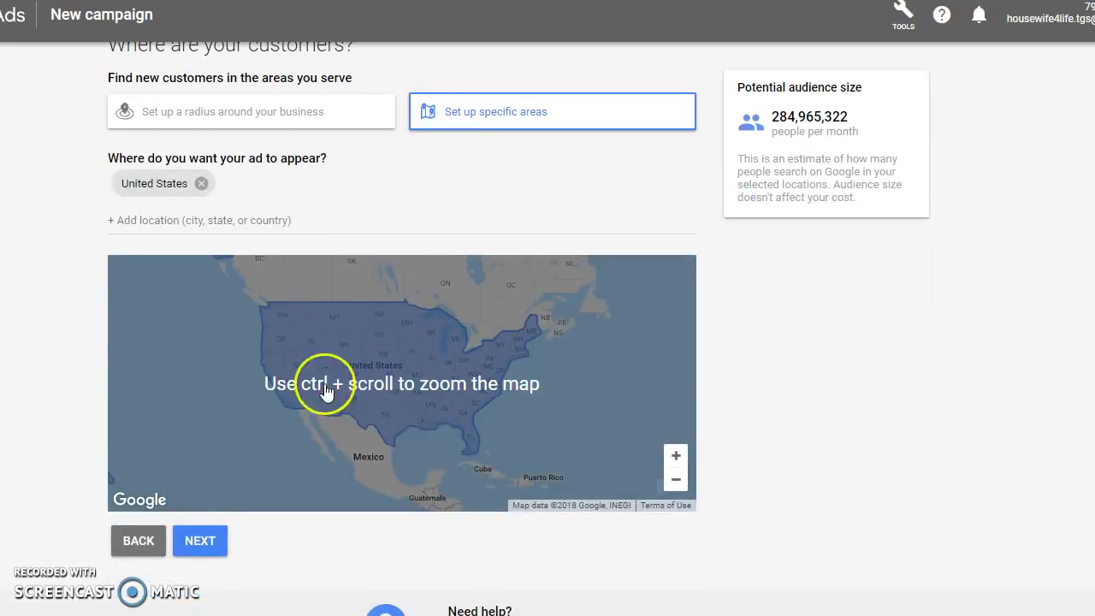
scroll(215, 508, "down", 1)
left_click(206, 465)
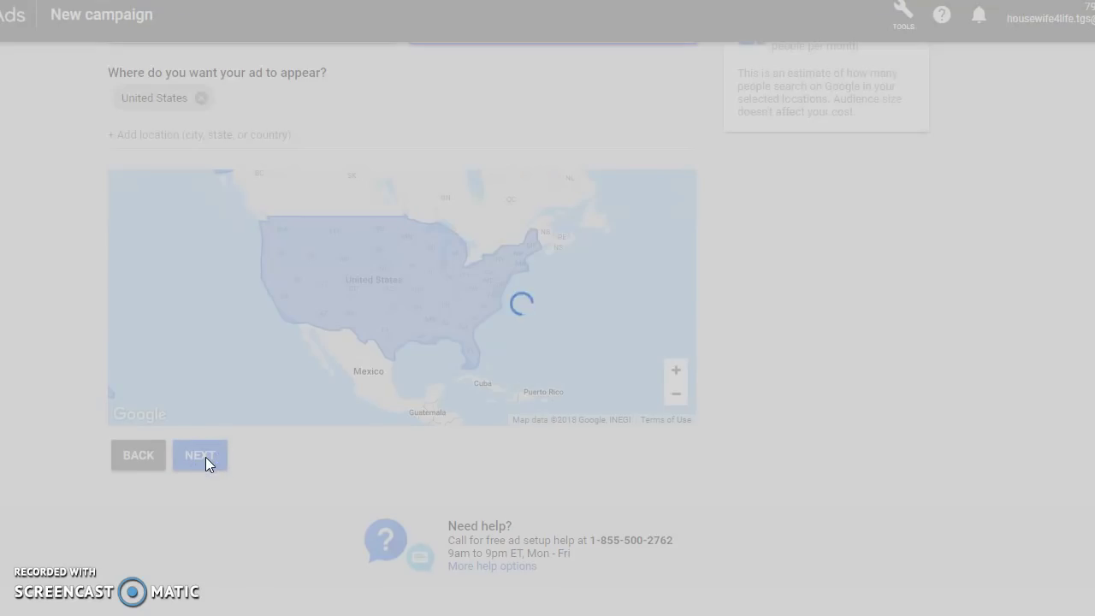
left_click(210, 465)
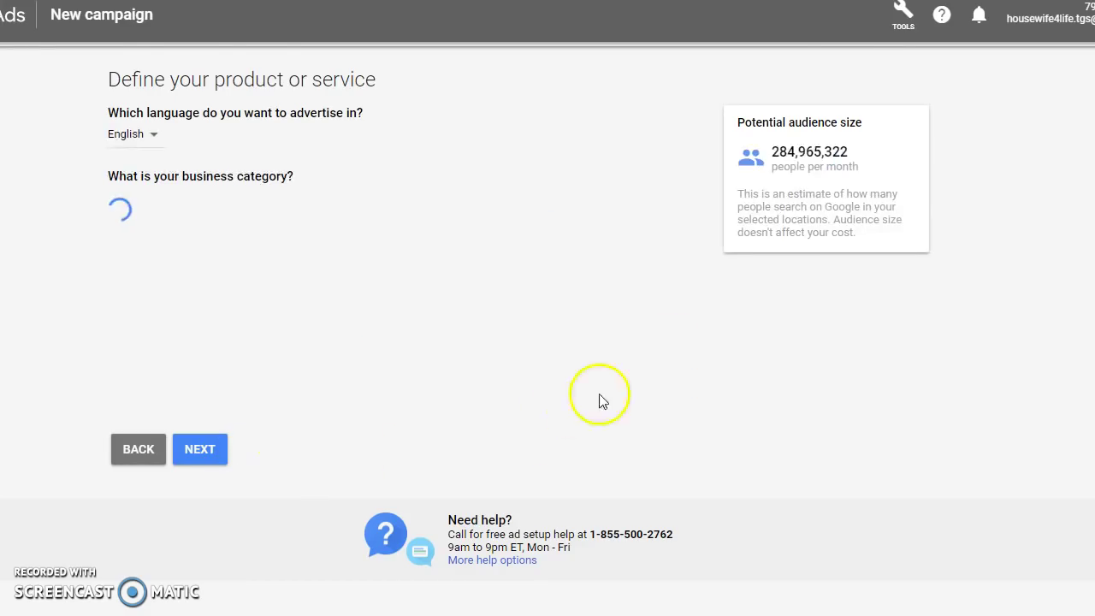
Choose Dropship Business as the business category.
scroll(599, 396, "down", 2)
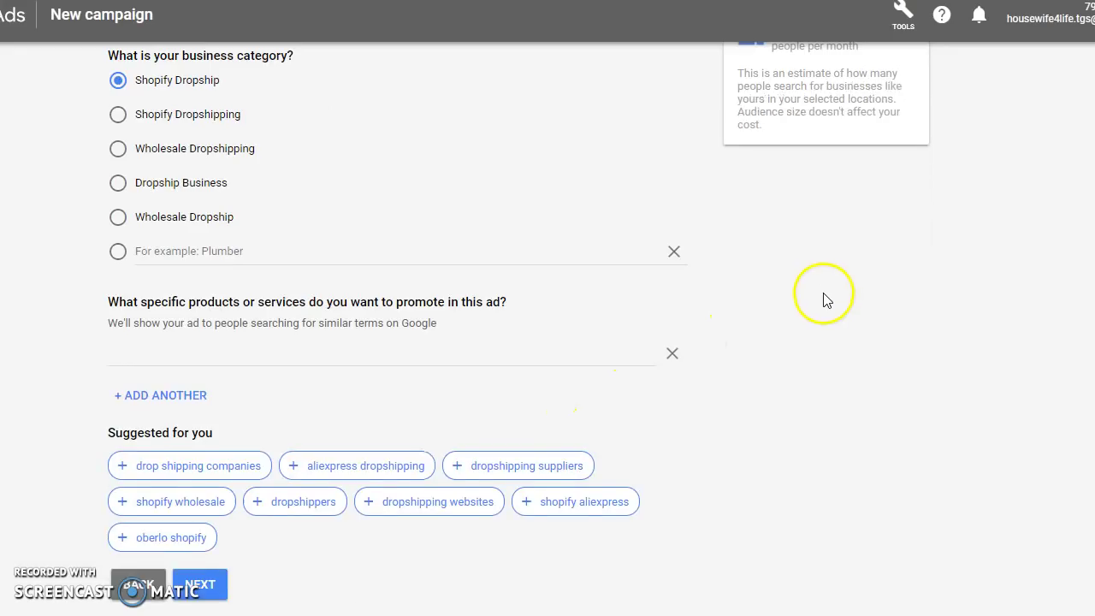
scroll(814, 299, "up", 3)
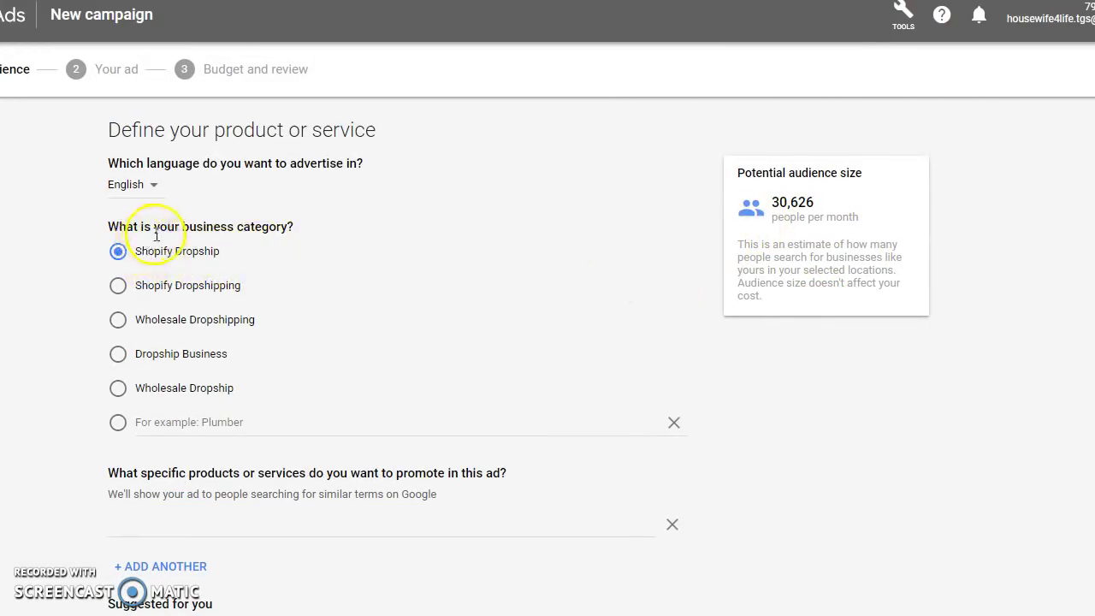
scroll(324, 320, "down", 1)
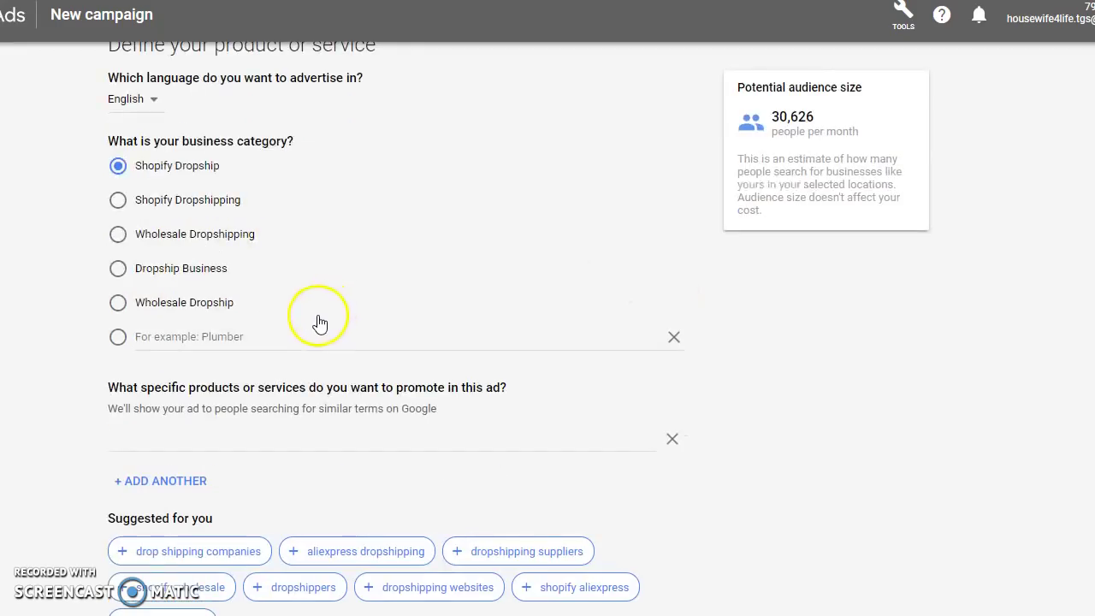
left_click(120, 269)
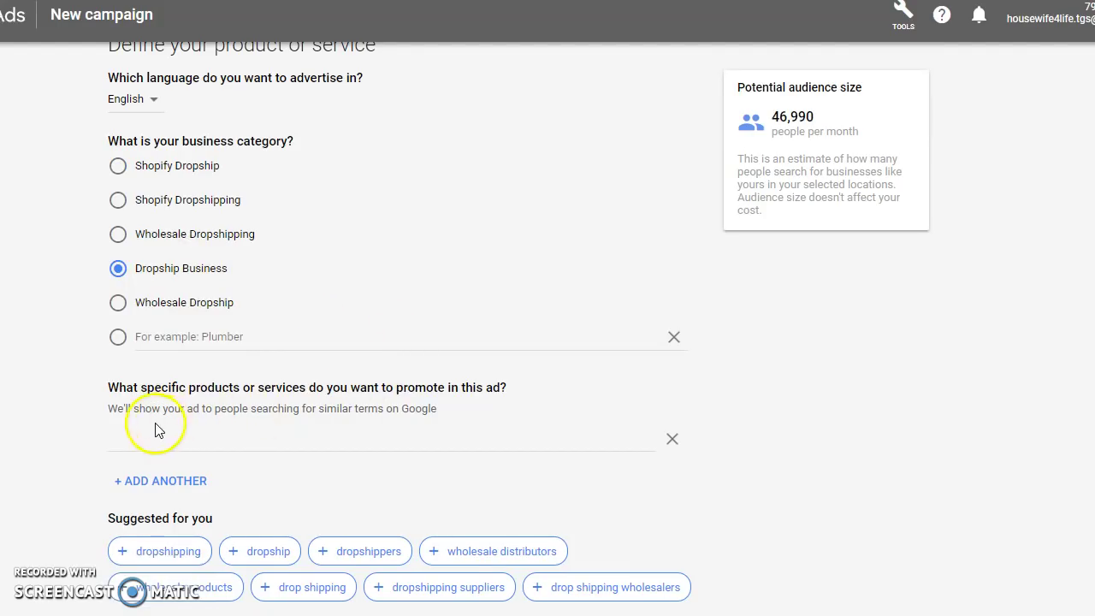
Add the suggested terms dropshipping, dropship and dropshippers to the products or services promoted in the ad.
scroll(289, 472, "down", 1)
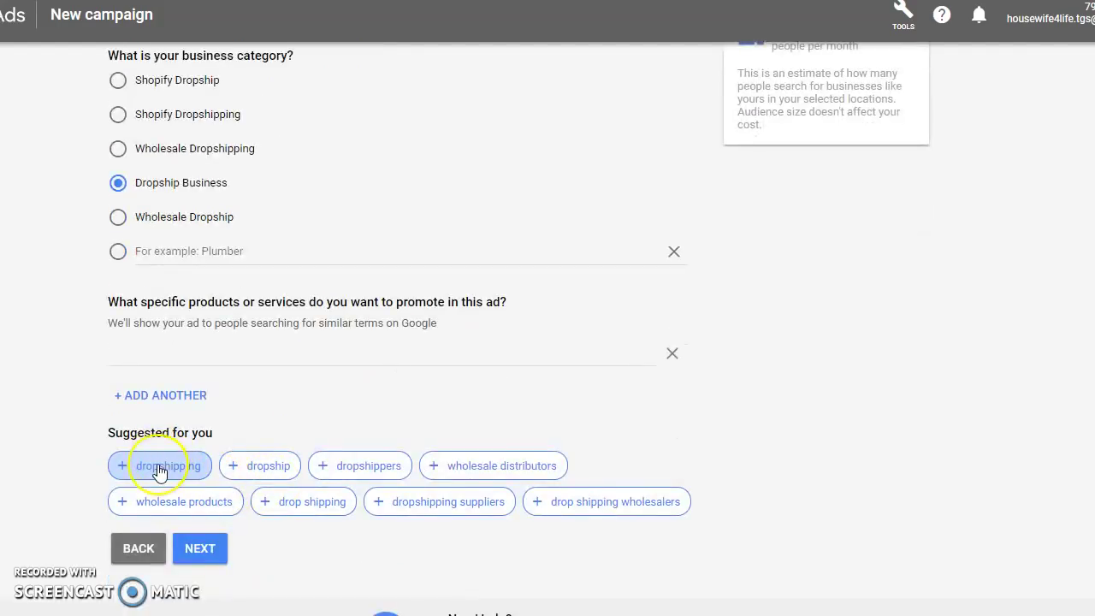
left_click(159, 470)
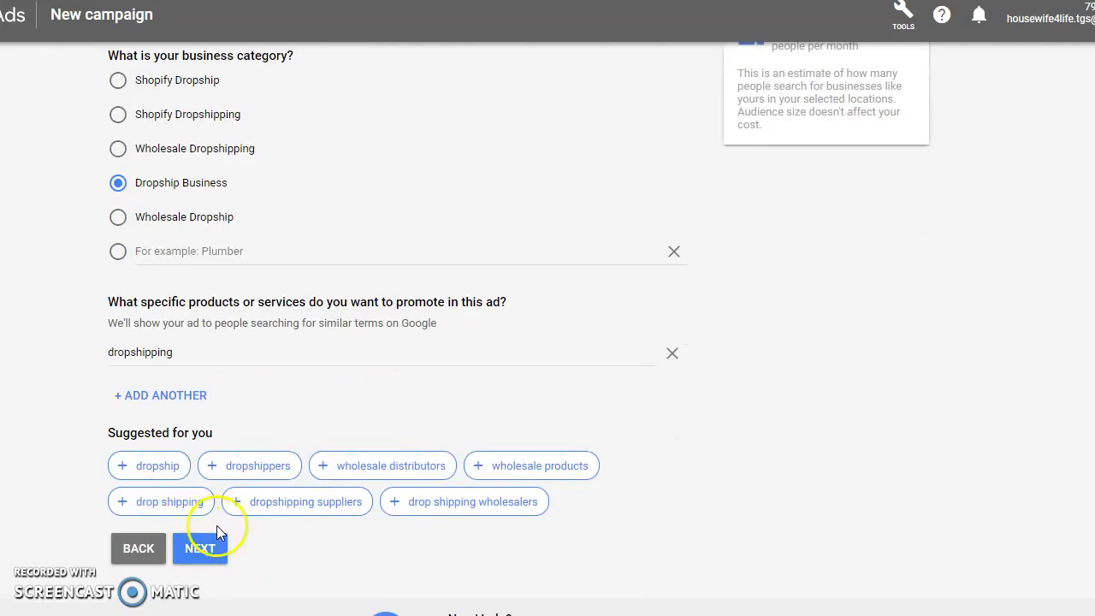
left_click(167, 473)
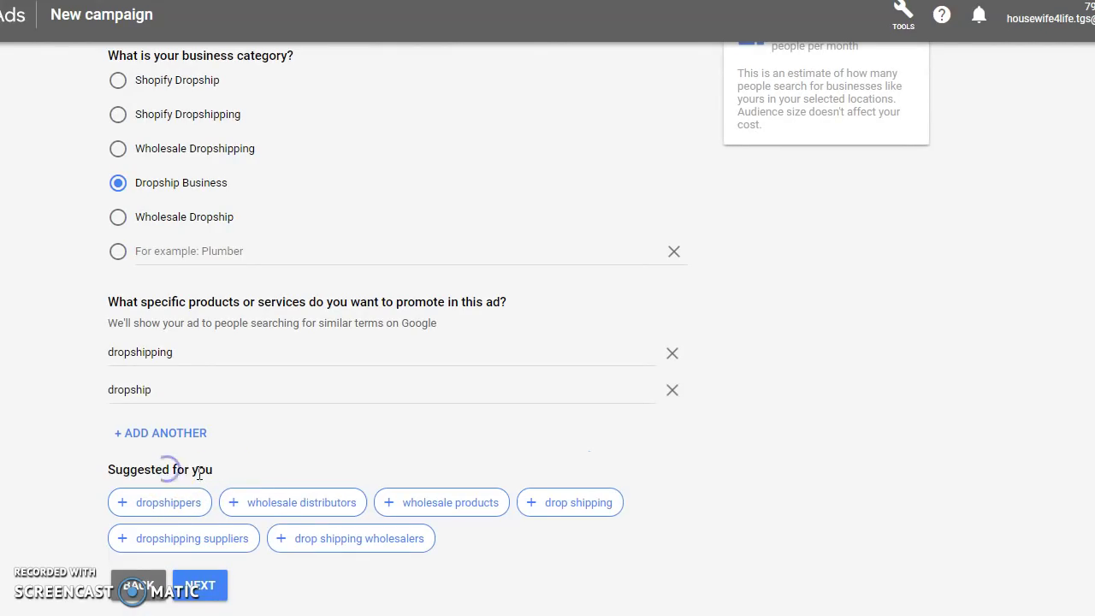
left_click(197, 504)
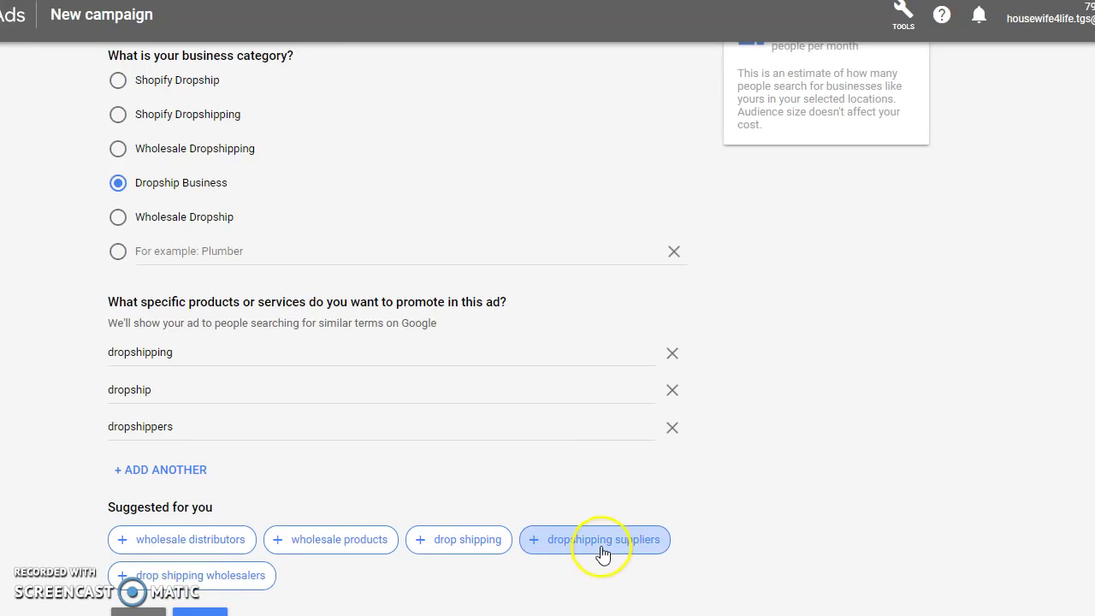
Add "affiliate associate" as a further promoted product or service, correcting the spelling of "affiliate".
scroll(602, 554, "down", 1)
left_click(163, 384)
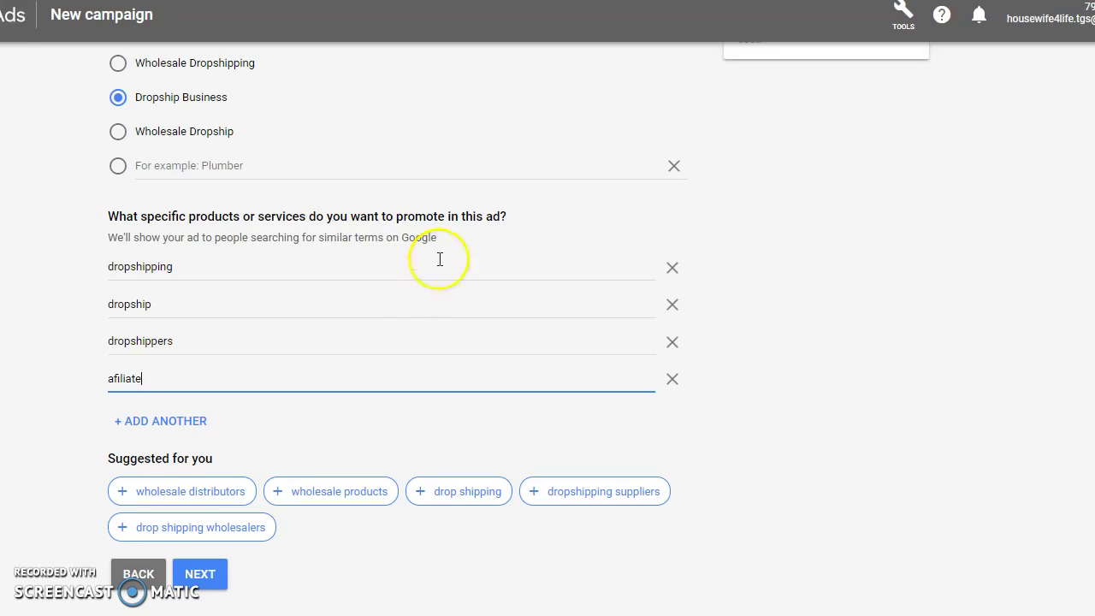
right_click(119, 377)
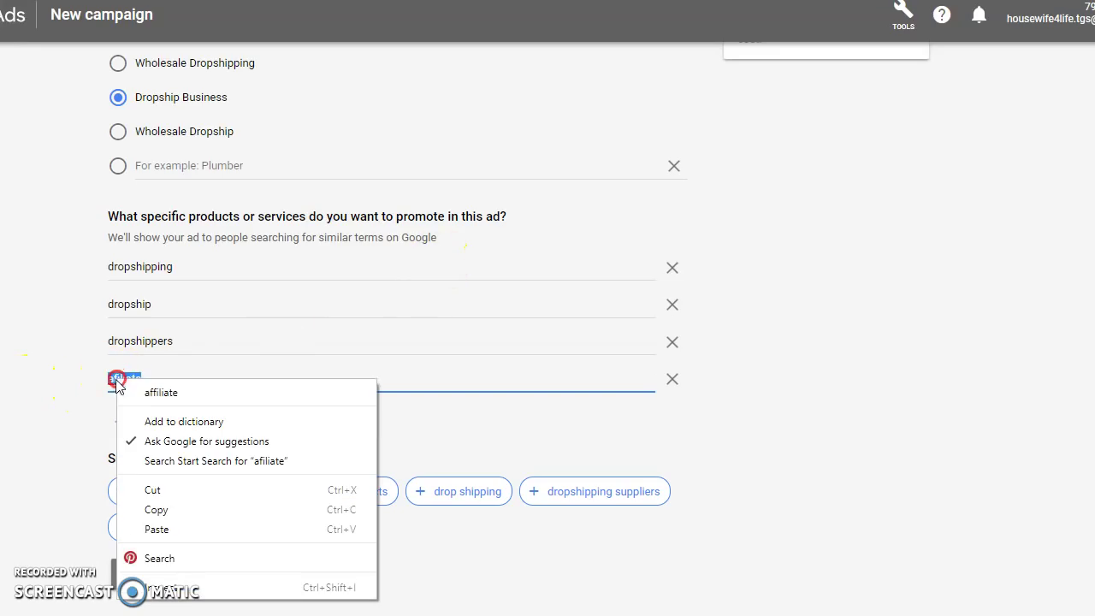
left_click(169, 392)
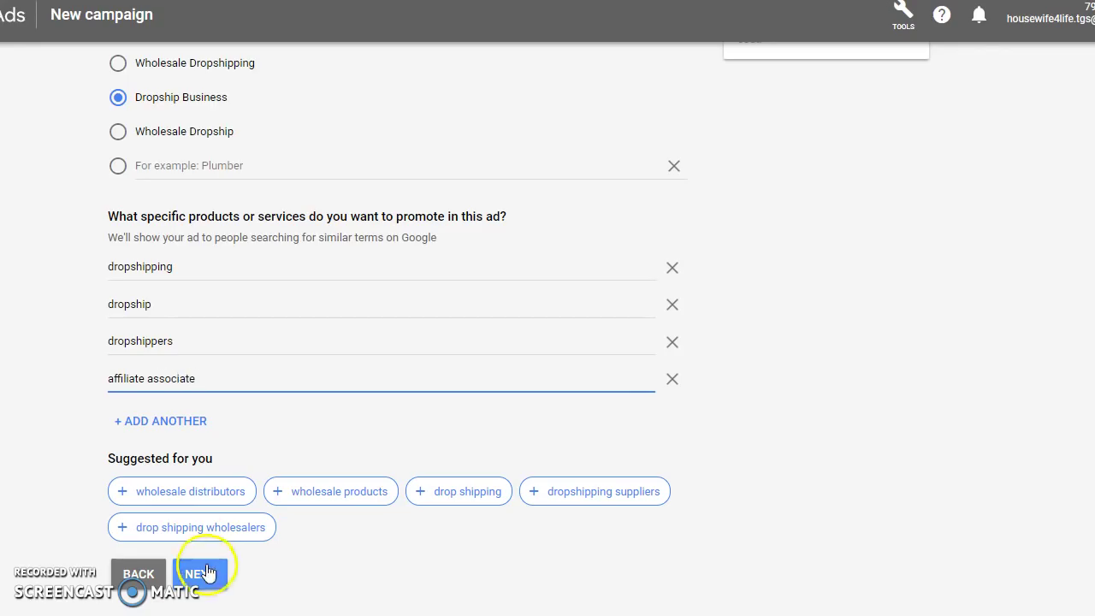
Add "dropship website" as another promoted product or service and continue to writing the ad.
left_click(159, 421)
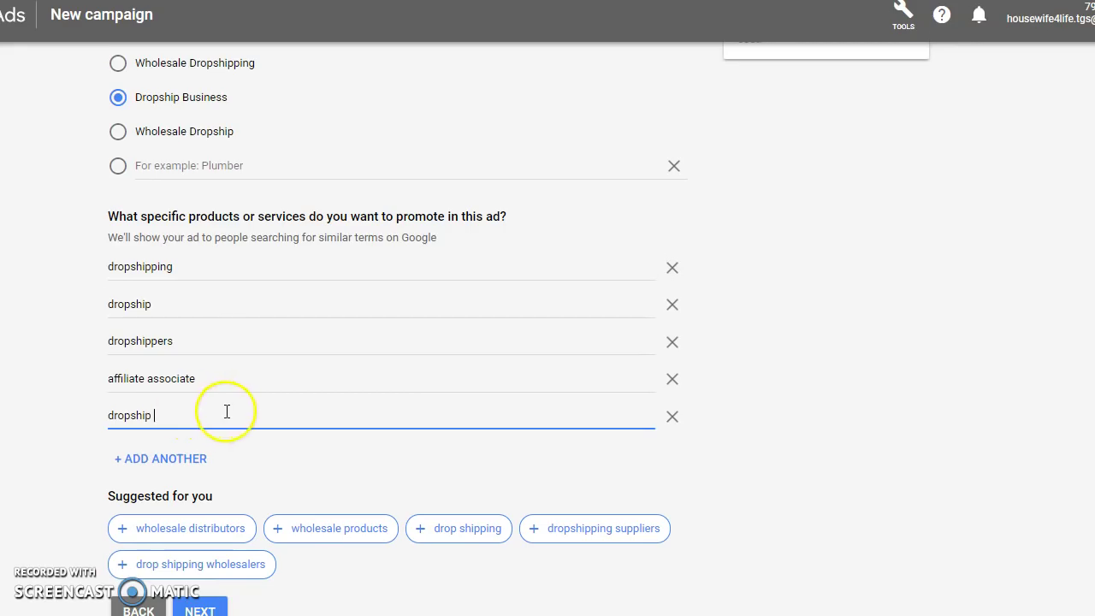
scroll(225, 413, "up", 3)
scroll(223, 419, "down", 5)
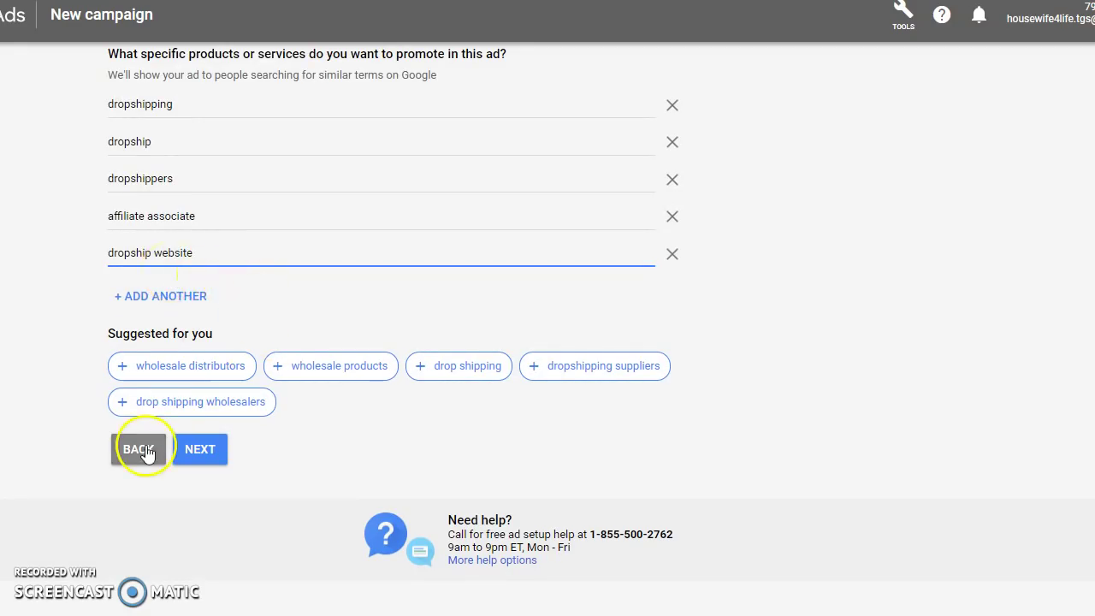
left_click(210, 456)
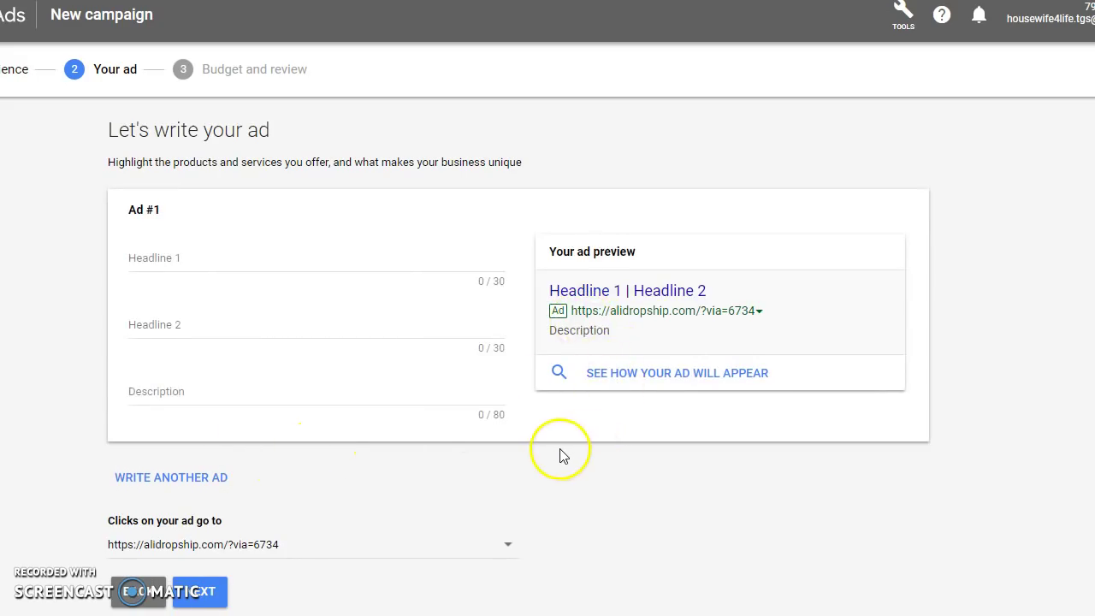
Enter "AliDropship Affiliates" as Headline 1 of Ad #1.
scroll(561, 456, "down", 1)
scroll(551, 450, "up", 1)
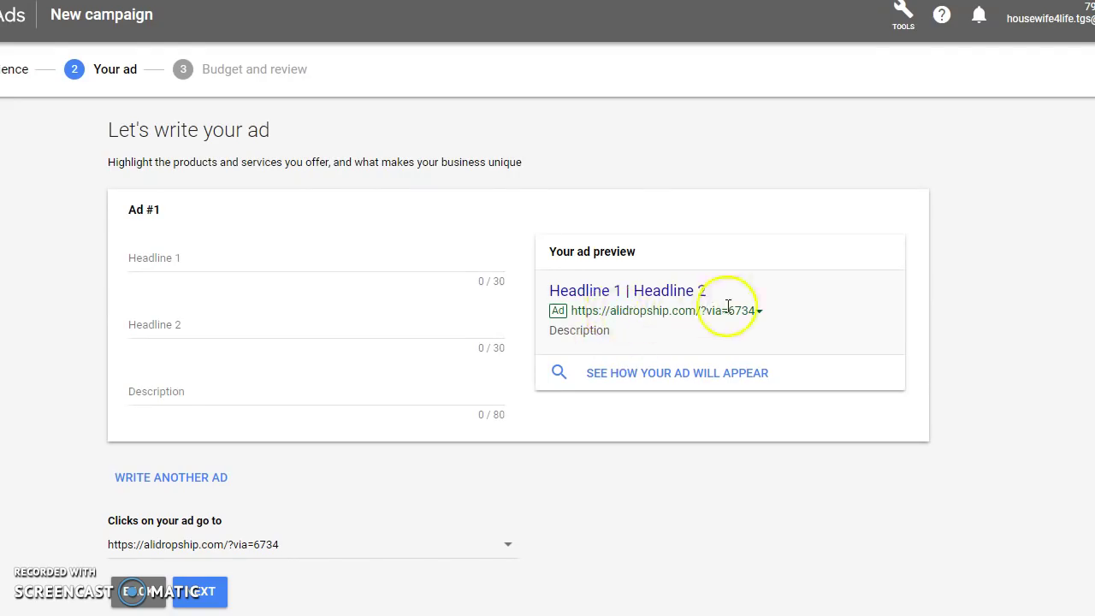
left_click(158, 257)
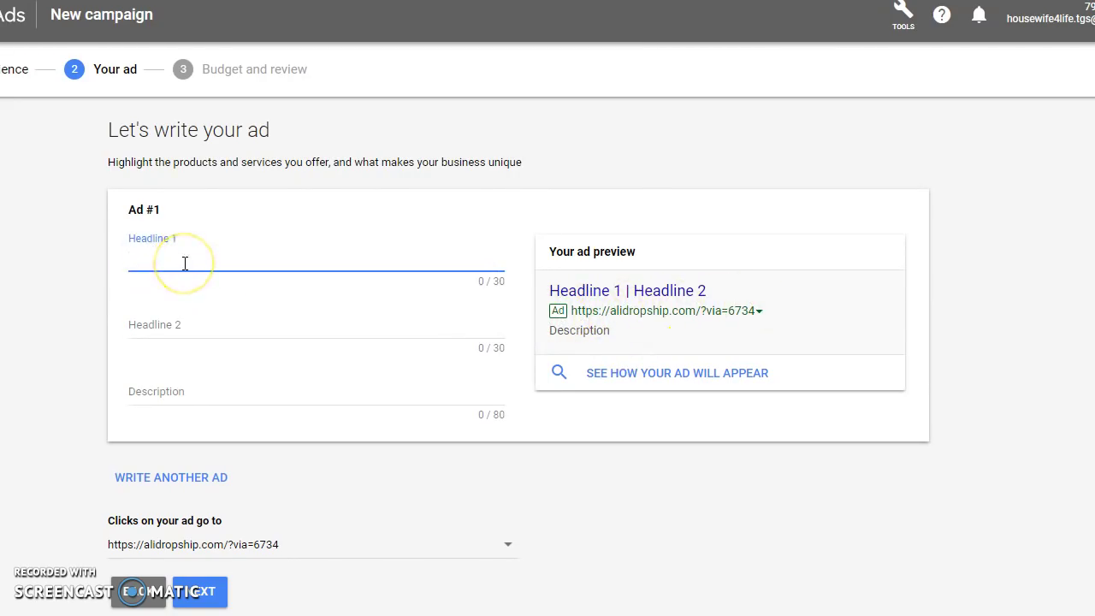
type("AliDropship")
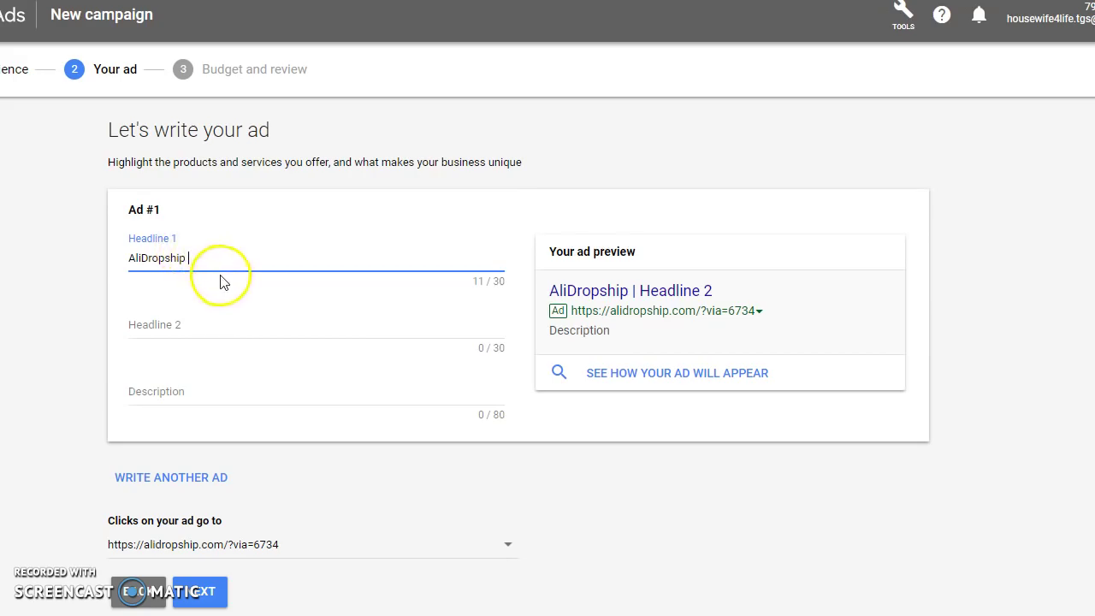
type("Affil")
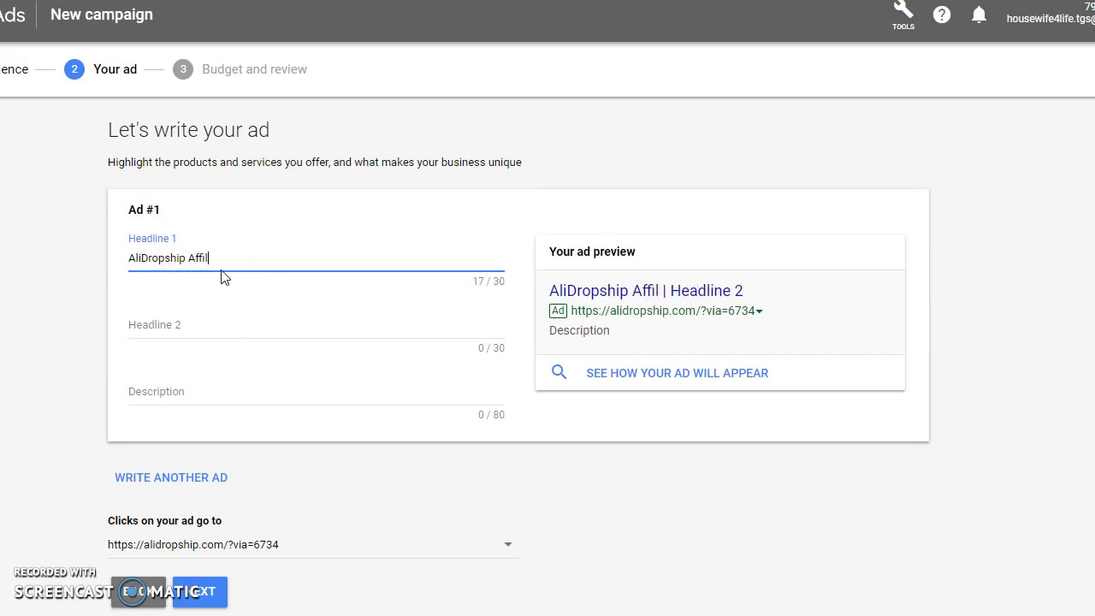
type("iate")
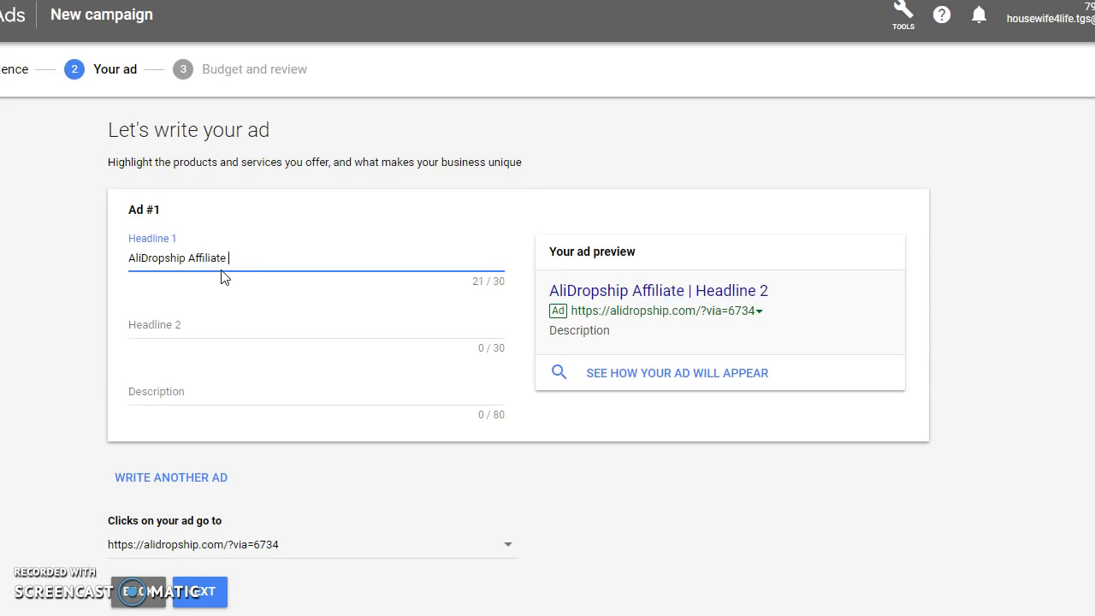
type("s")
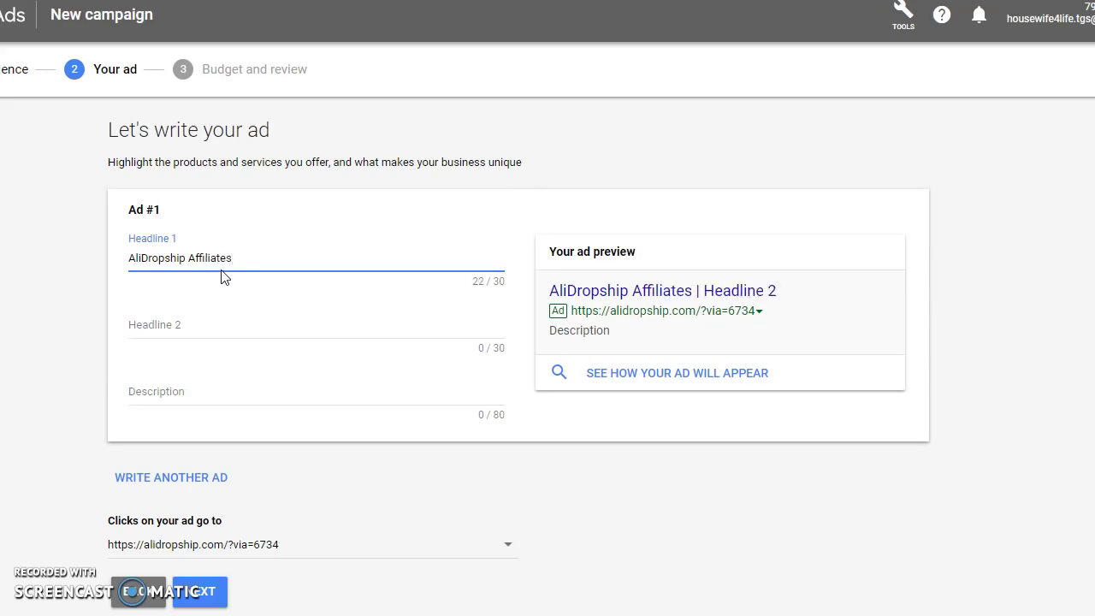
Enter "Start Your Business" as Headline 2, correcting the spelling and capitalization of "Business".
left_click(158, 323)
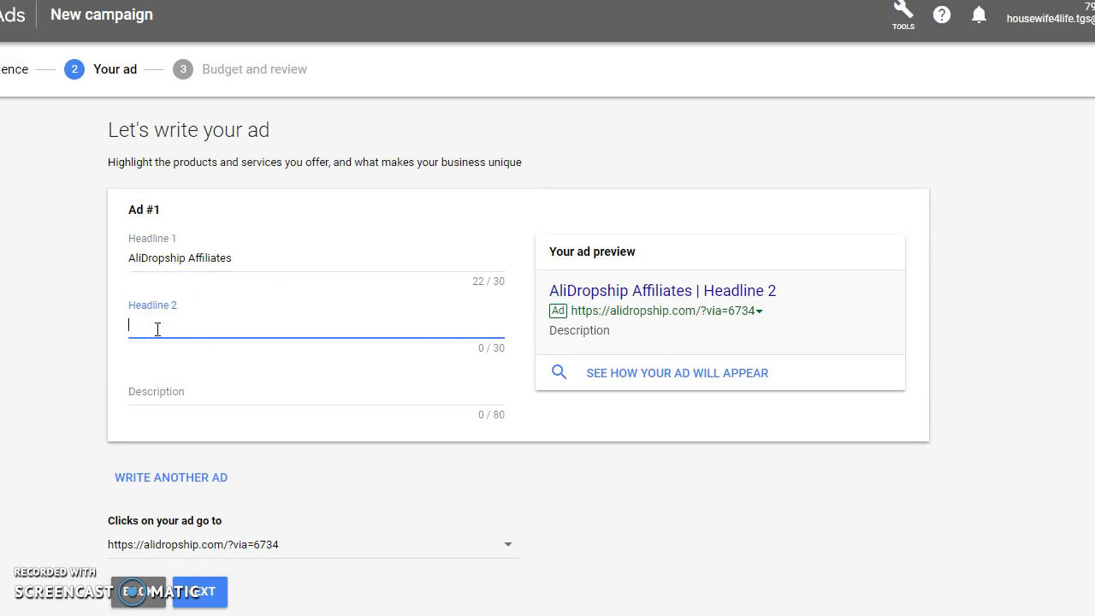
type("Start Your buisiness")
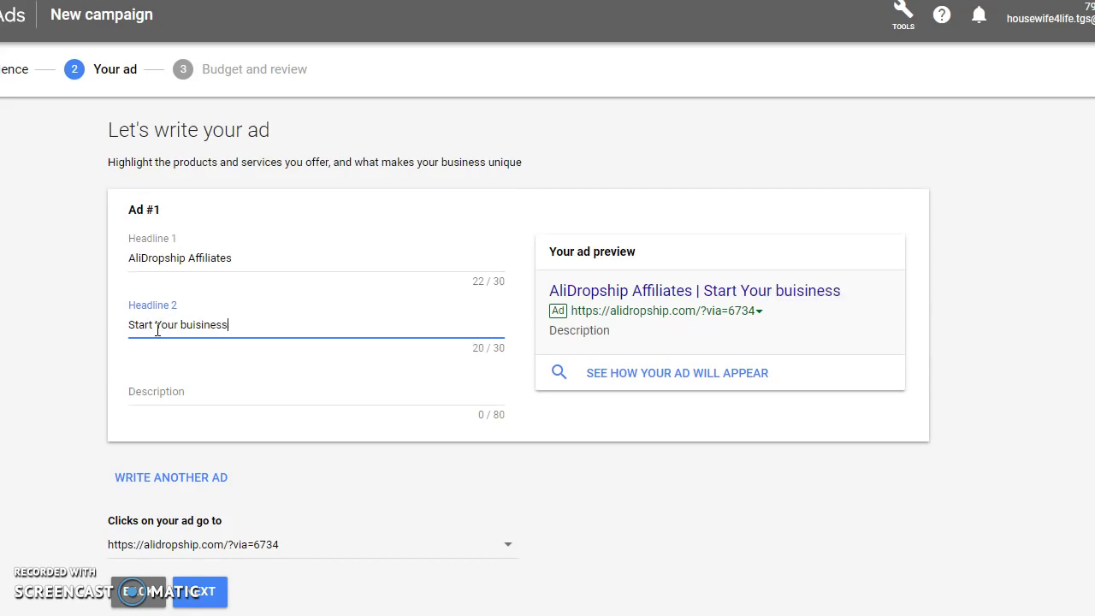
right_click(206, 325)
left_click(233, 338)
left_click(189, 325)
key("BackSpace")
type("B")
left_click(254, 324)
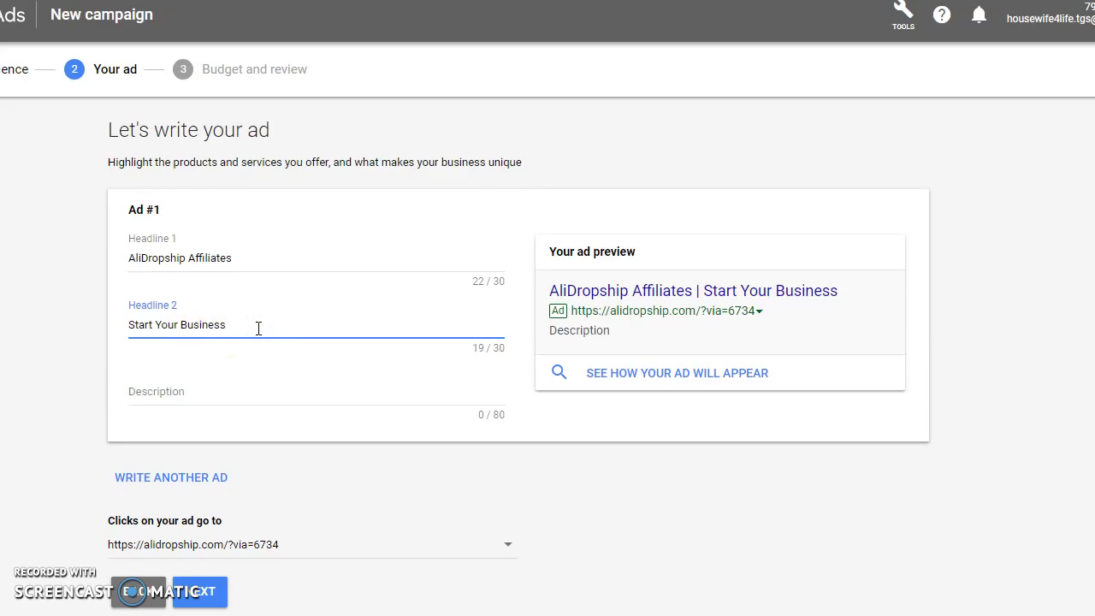
Try extending Headline 2 with "Today! Website Created", then shorten it to "Start Your Business Today Website".
type("Today! W")
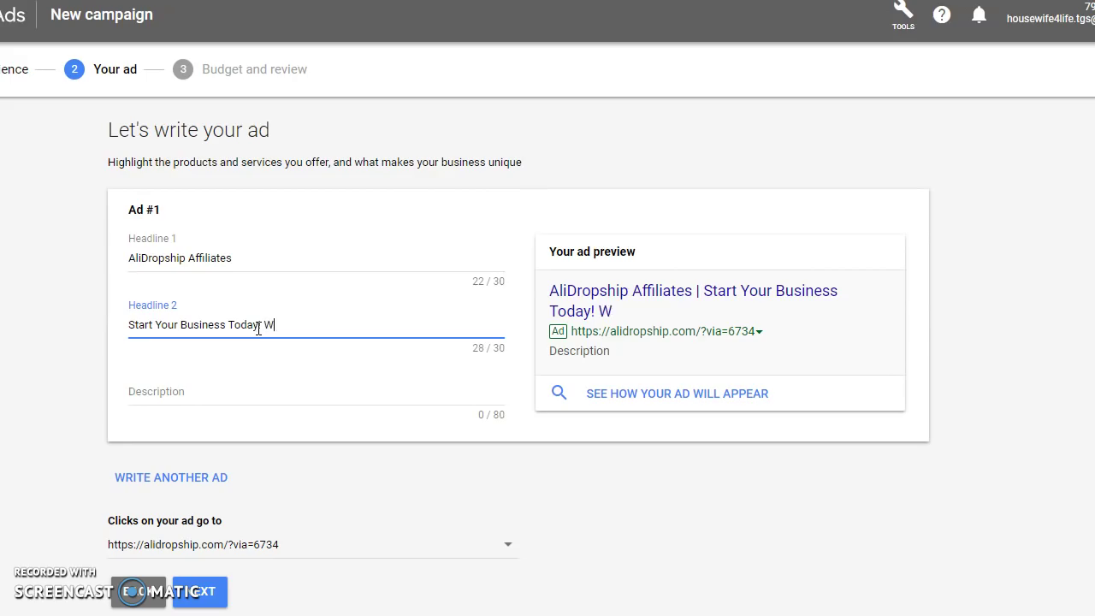
type("site Created")
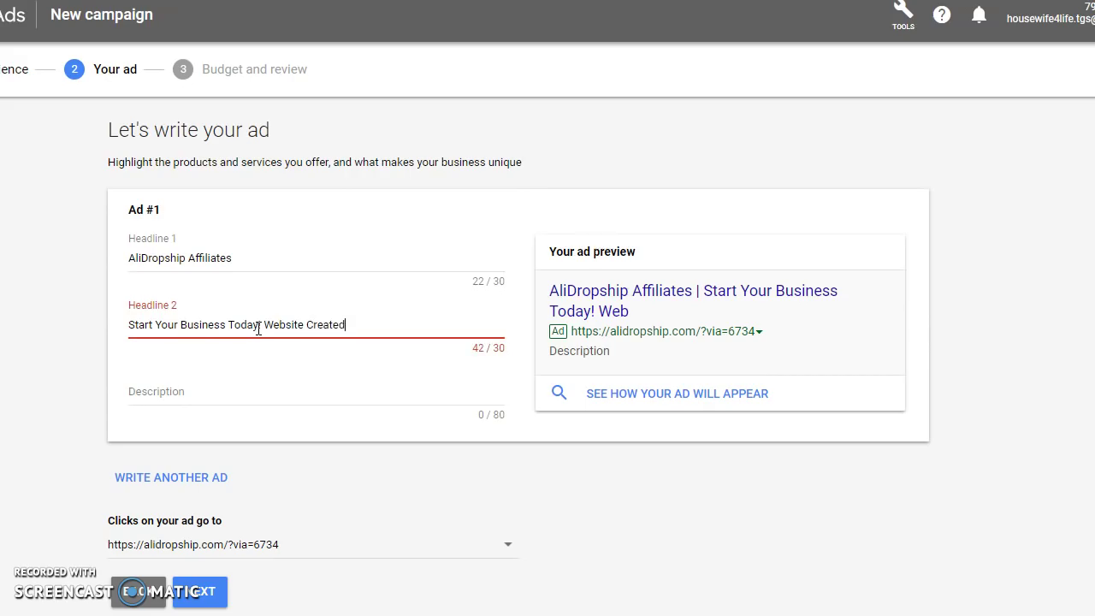
left_click(263, 325)
key("BackSpace")
key("BackSpace")
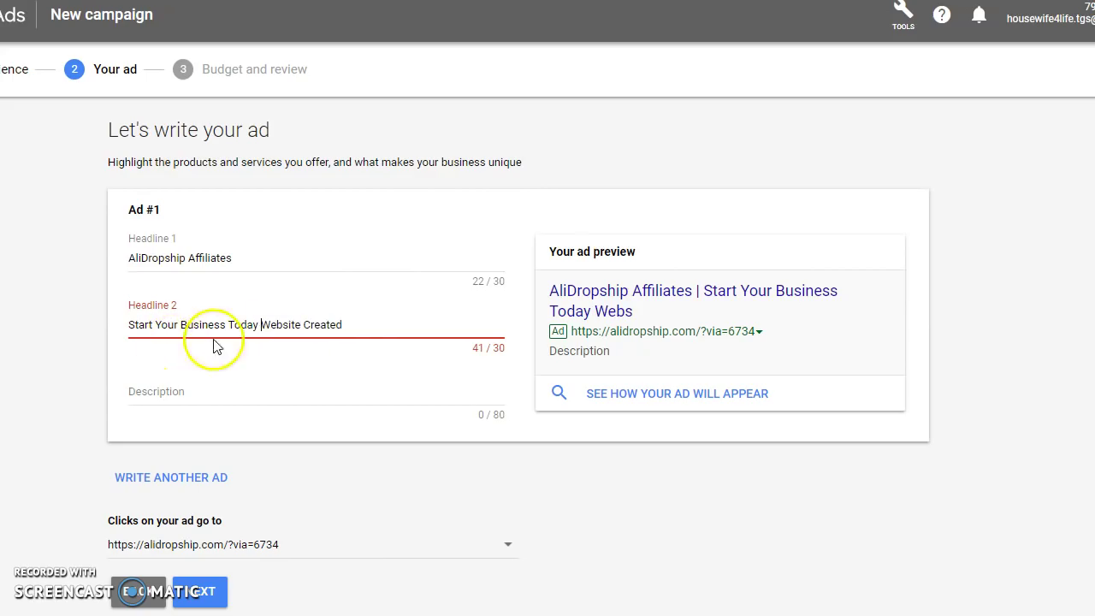
left_click(344, 325)
key("BackSpace")
key("BackSpace")
key("BackSpace")
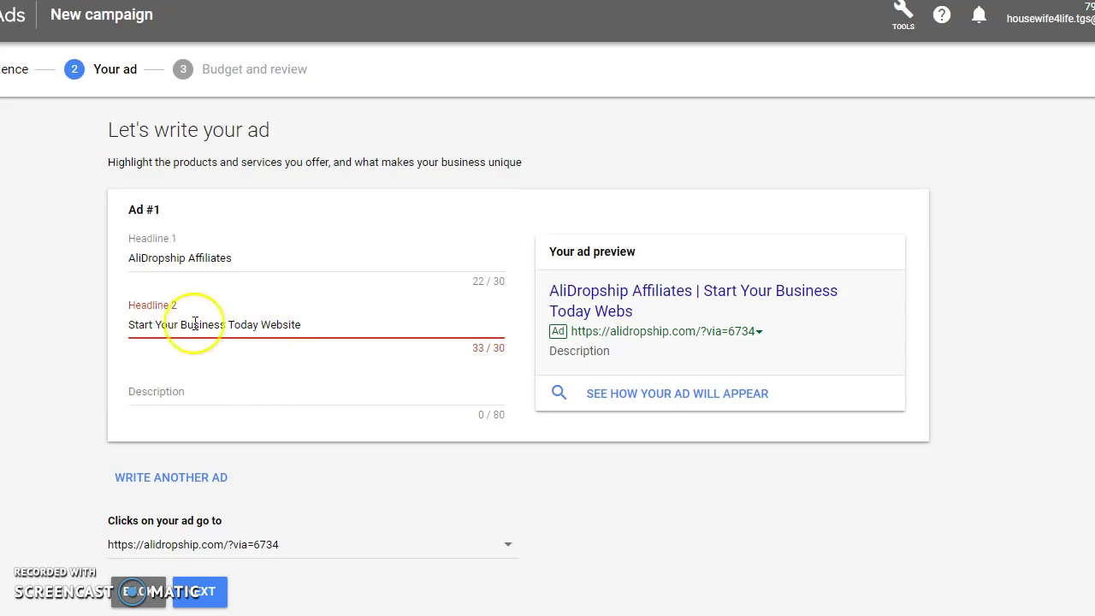
Clear all the text from Headline 2.
key("BackSpace")
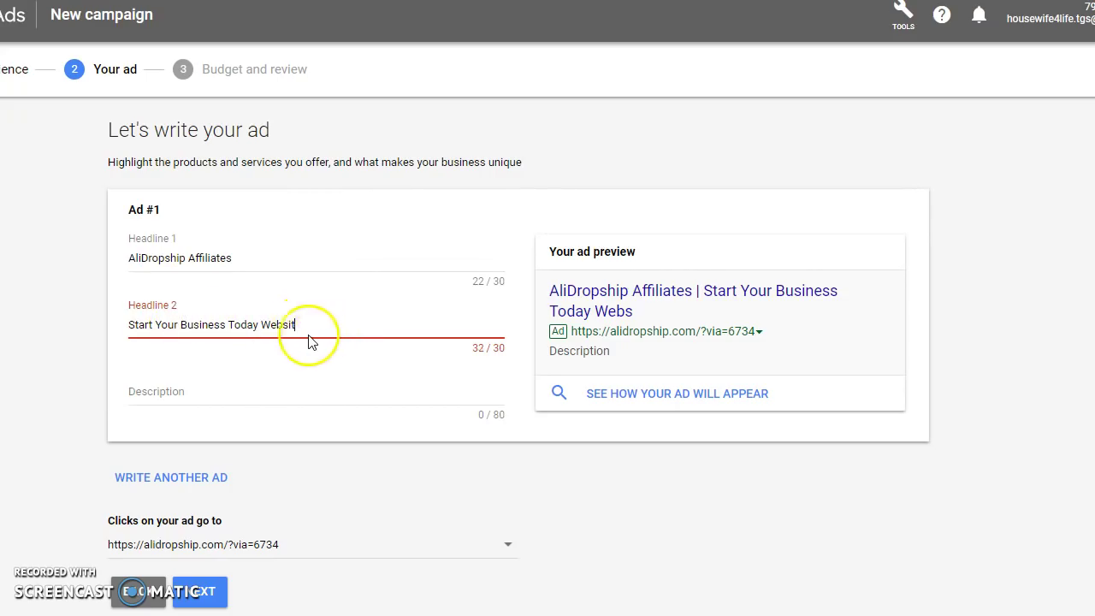
key("BackSpace")
key("BackSpace")
key("BackSpace")
key("BackSpace")
key("BackSpace")
key("BackSpace")
key("BackSpace")
key("BackSpace")
key("BackSpace")
key("BackSpace")
key("BackSpace")
key("BackSpace")
key("BackSpace")
key("BackSpace")
key("BackSpace")
key("BackSpace")
key("BackSpace")
key("BackSpace")
key("BackSpace")
key("BackSpace")
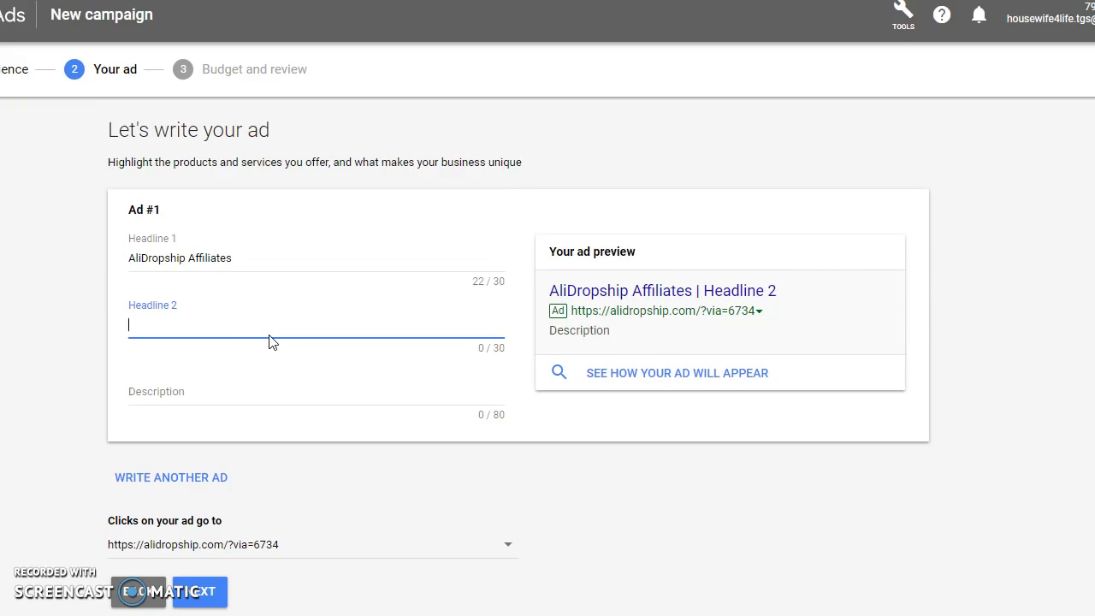
Enter "Start Your Dropship Website" as Headline 2 of Ad #1, dropping the extra word "No".
type("Start Your Dropsh")
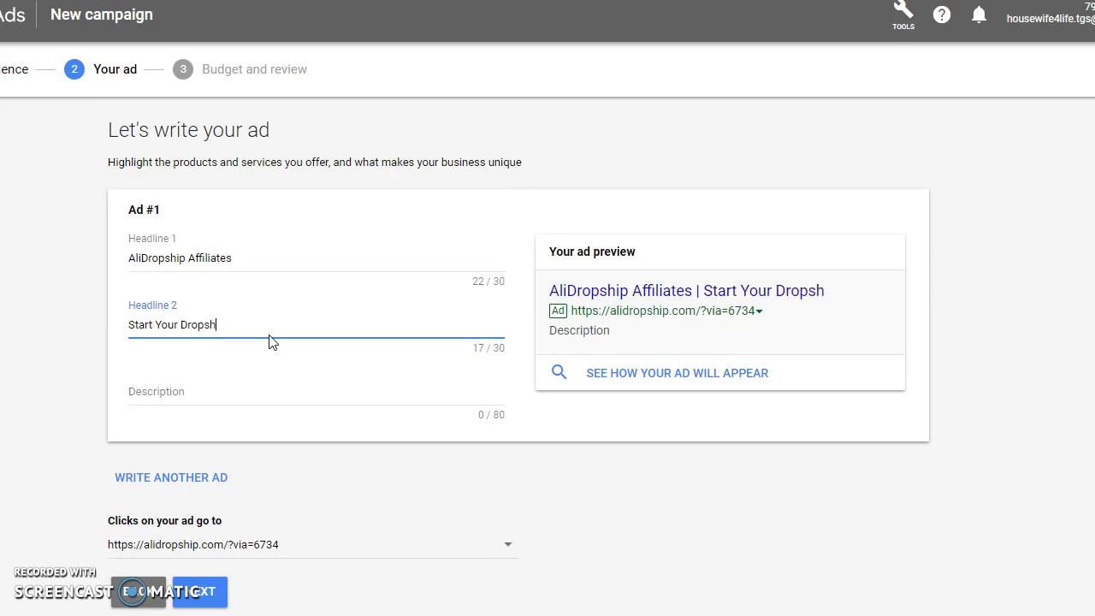
type("Website")
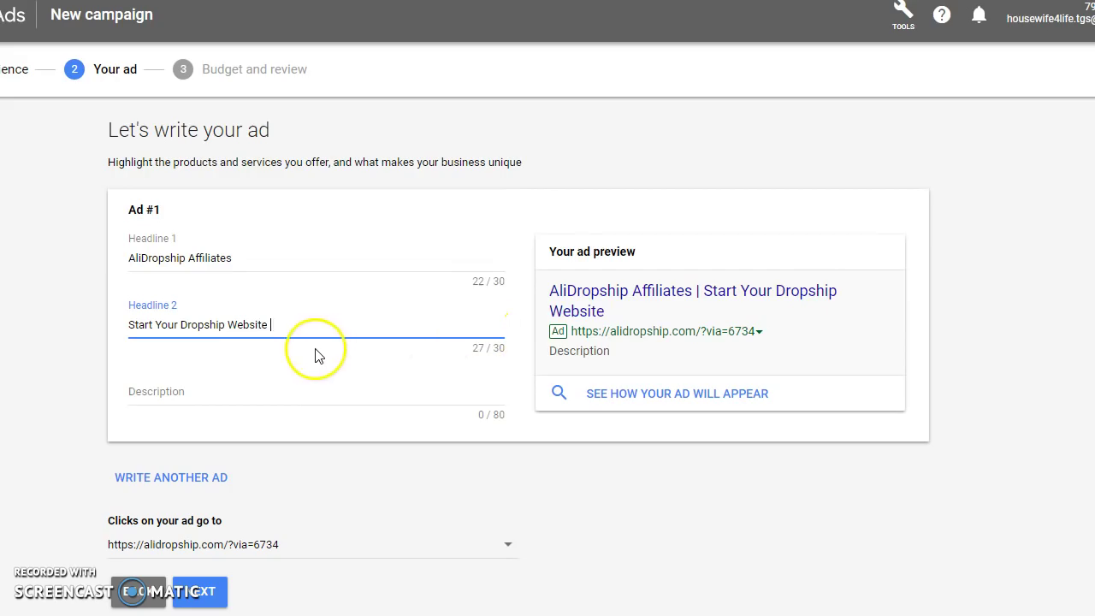
type("No")
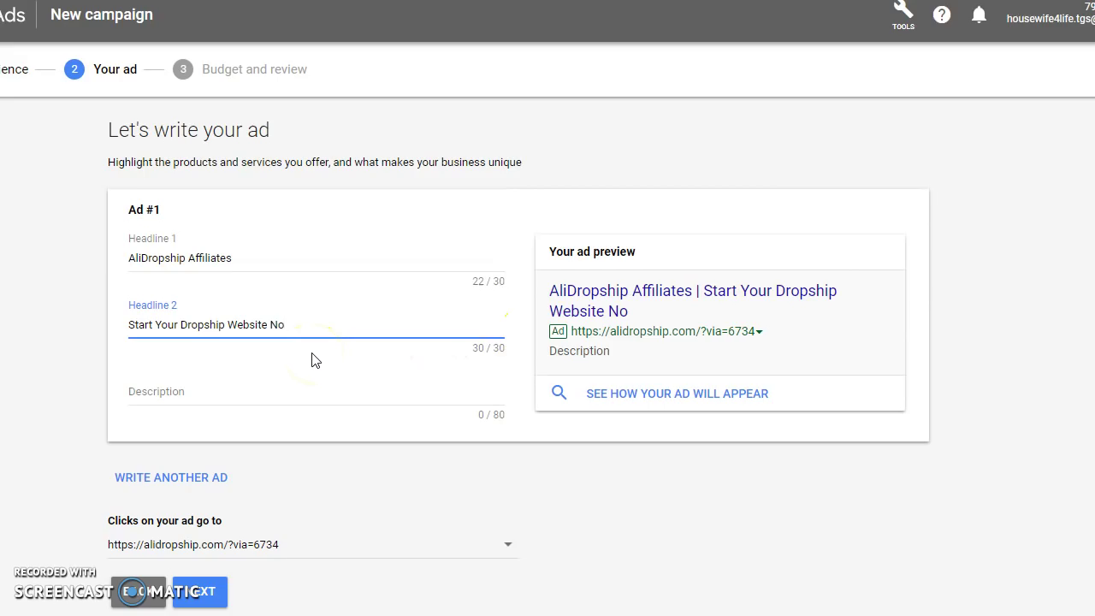
key("BackSpace")
key("BackSpace")
key("BackSpace")
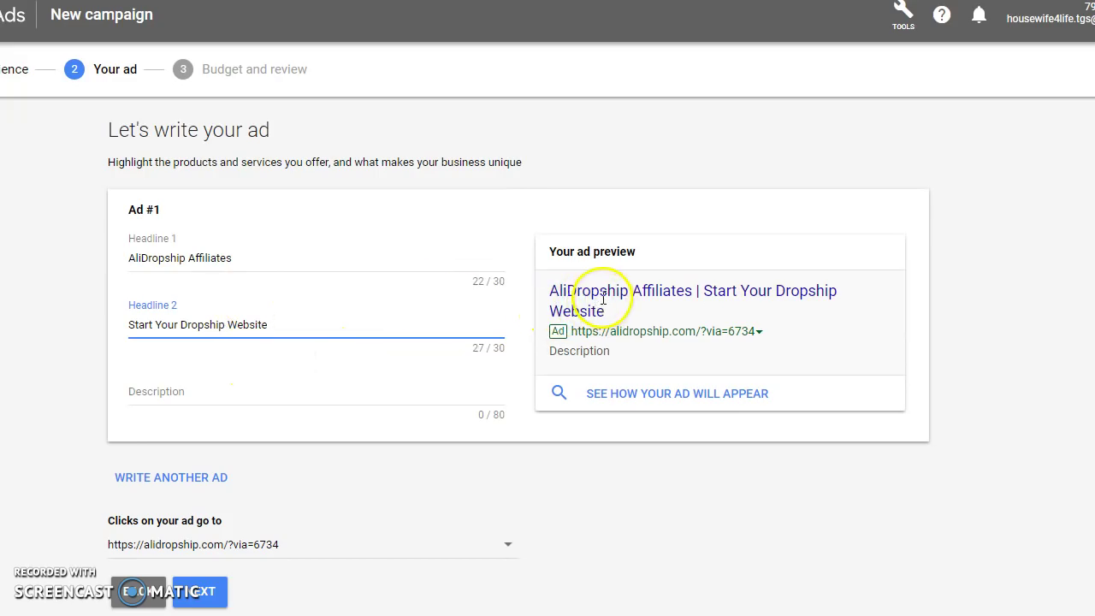
On the AliDropship site, copy the text from "Start your own dropshipping business" through "get your own dropshipping business today.".
left_click(133, 392)
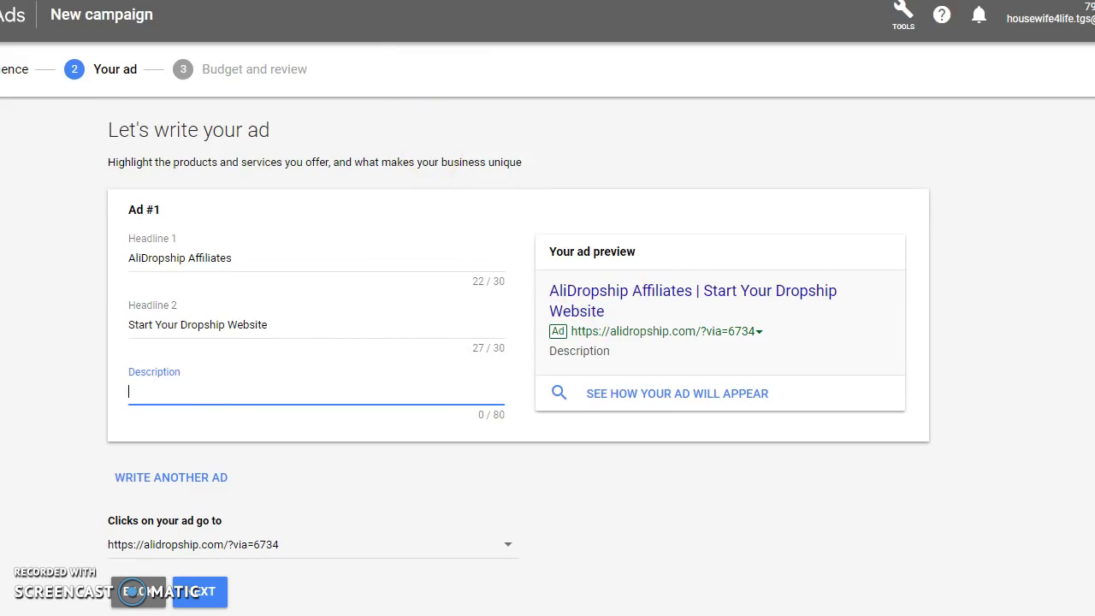
key("ctrl+Tab")
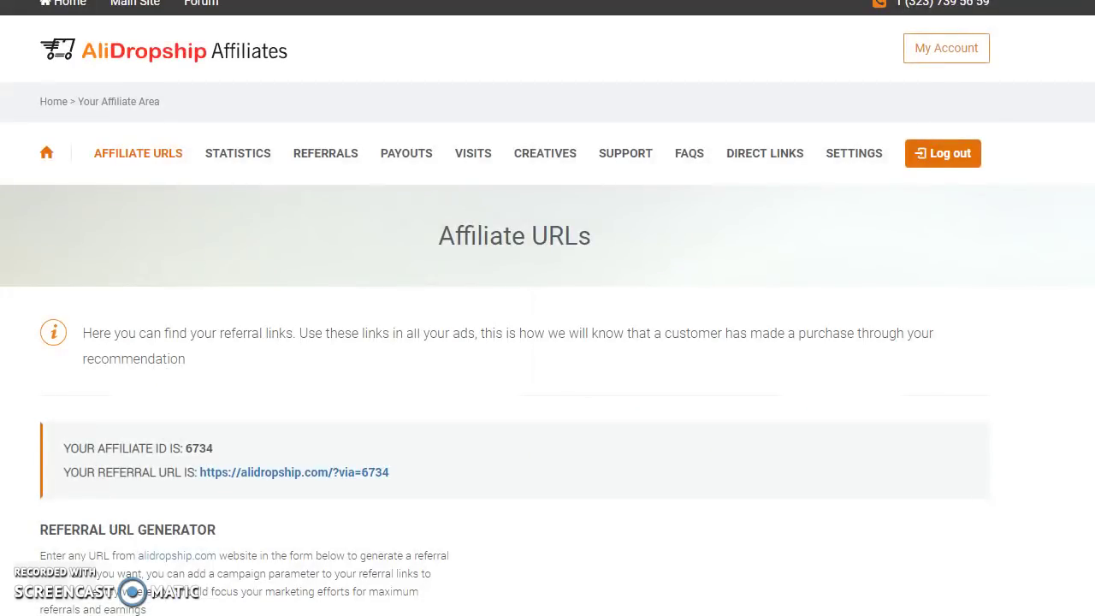
key("ctrl+Tab")
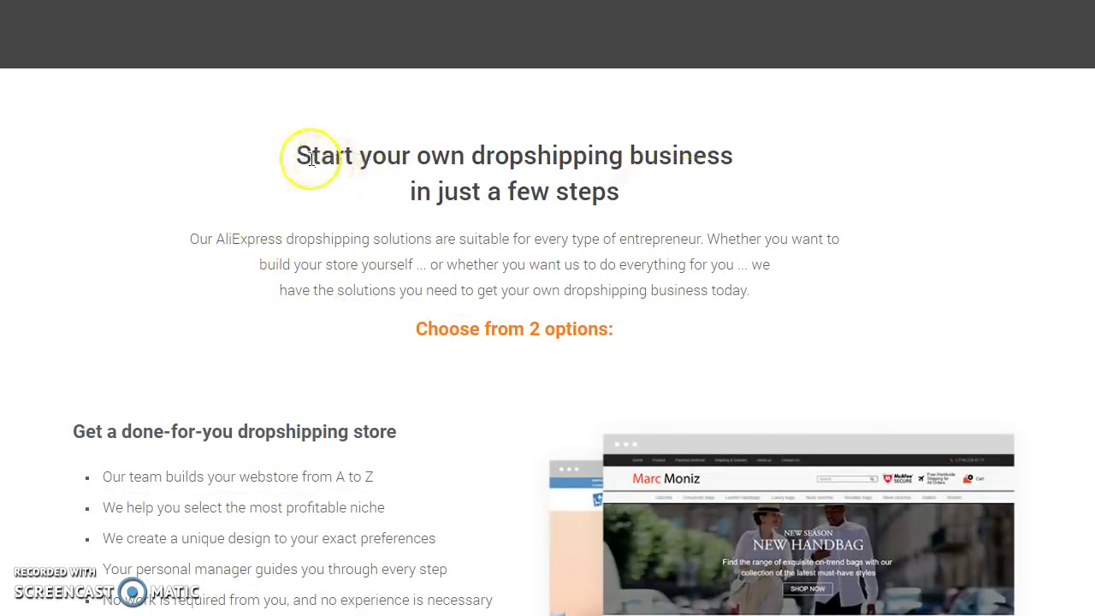
left_click_drag(297, 155, 772, 316)
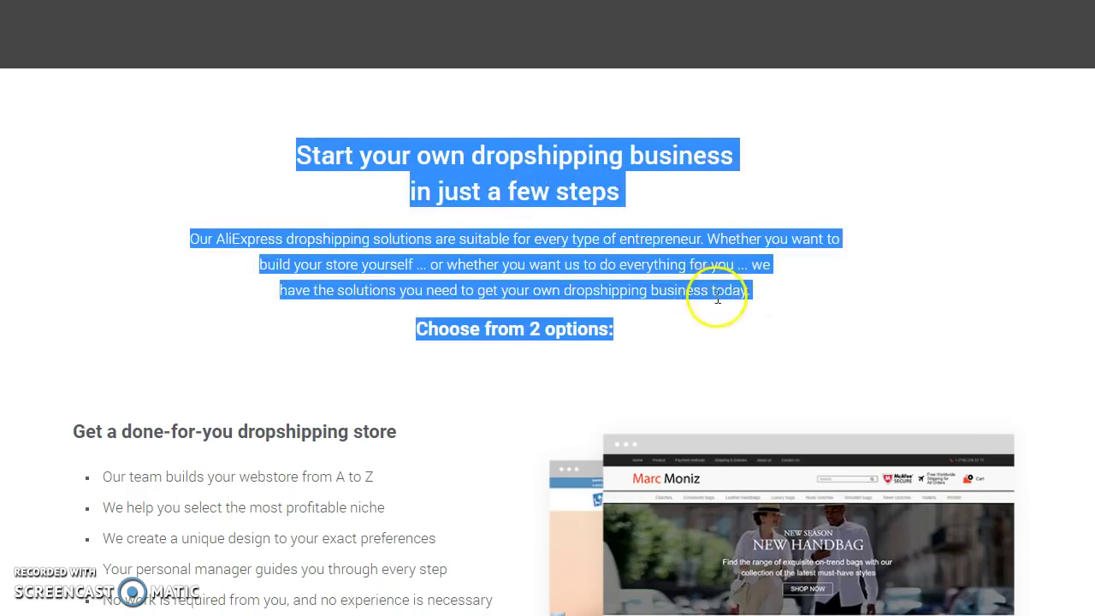
left_click(533, 290)
left_click(300, 154)
left_click_drag(303, 155, 750, 289)
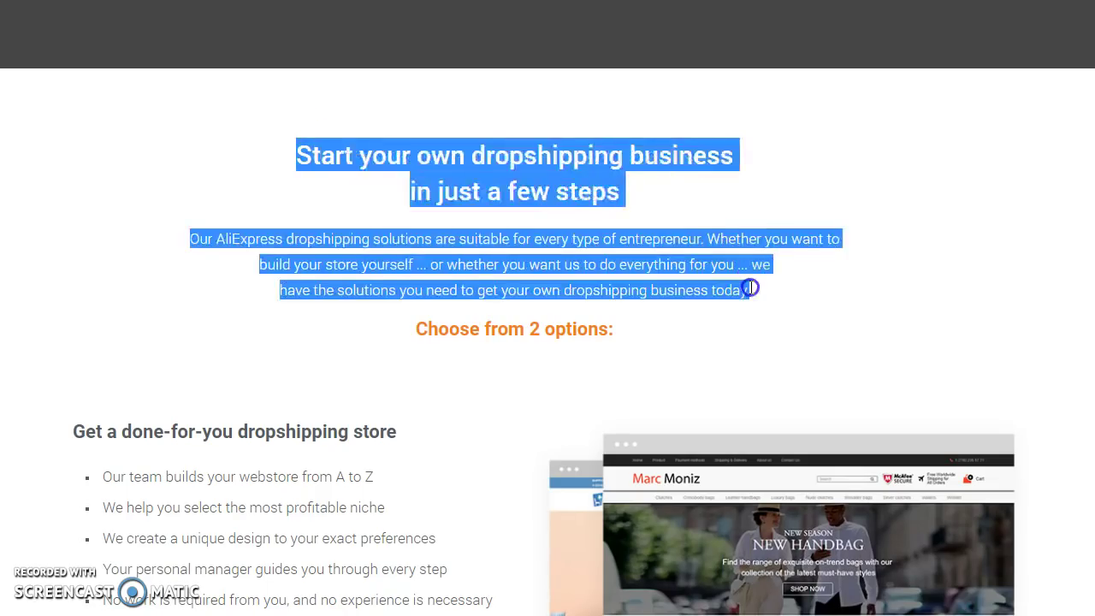
right_click(554, 297)
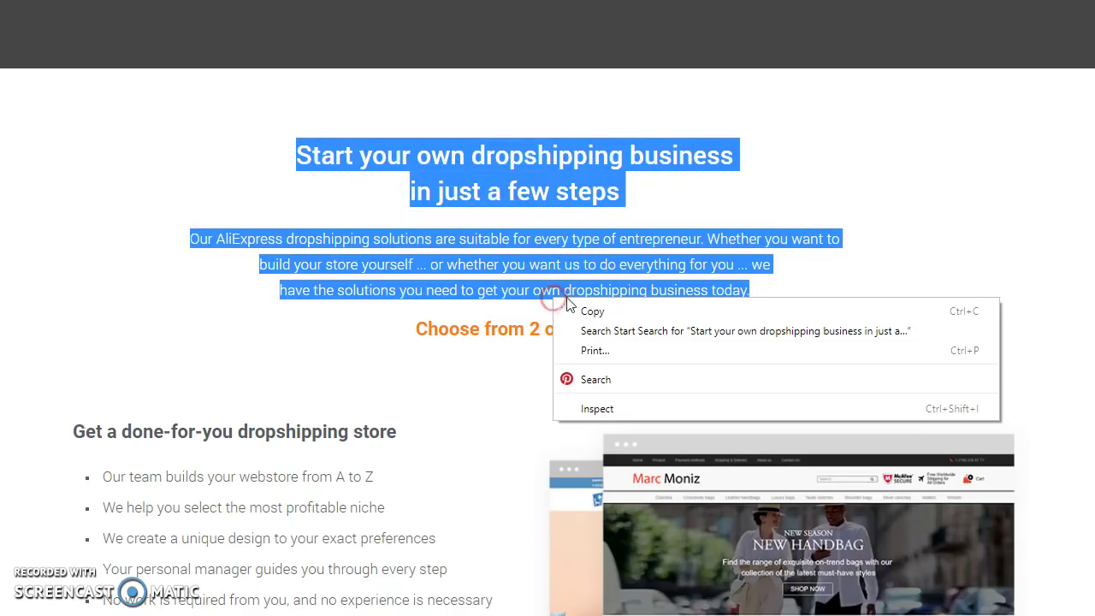
left_click(625, 310)
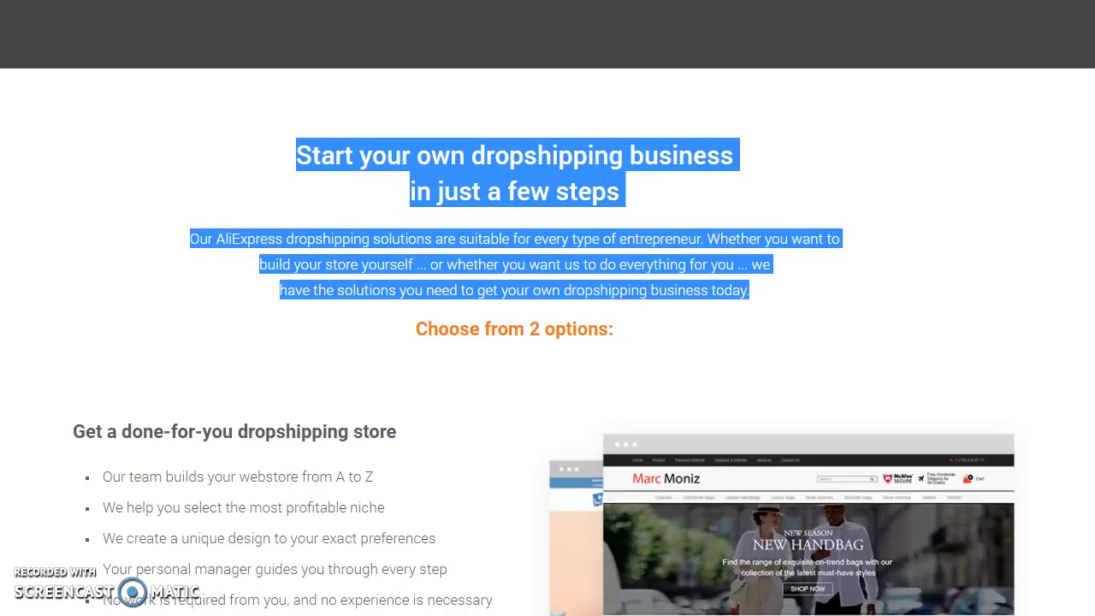
Return to the new Google Ads campaign and paste the copied text into the Description of Ad #1.
key("ctrl+Tab")
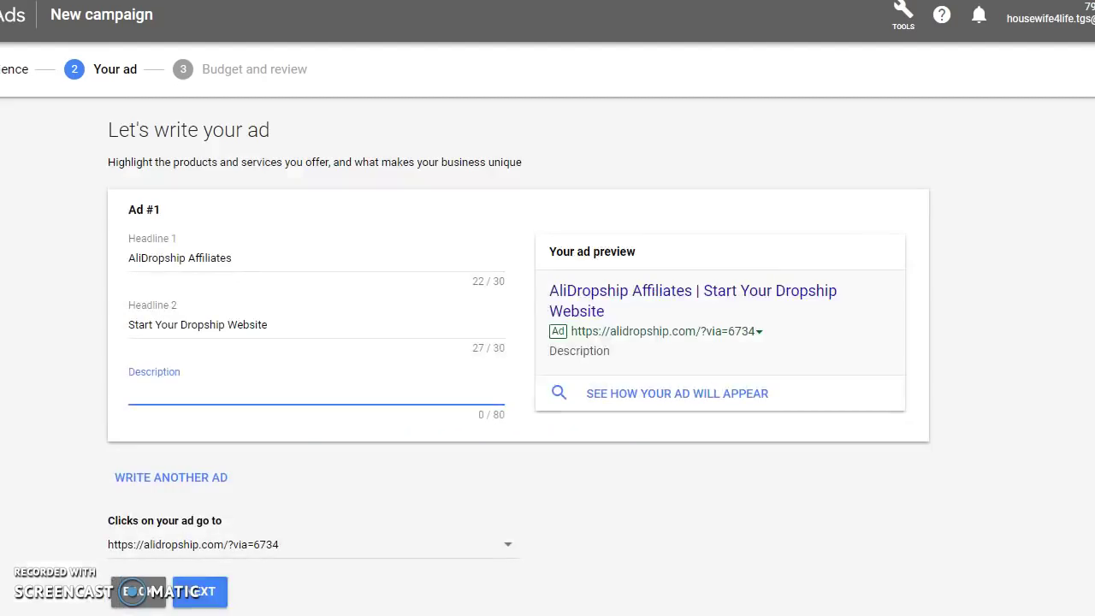
left_click(142, 390)
right_click(142, 390)
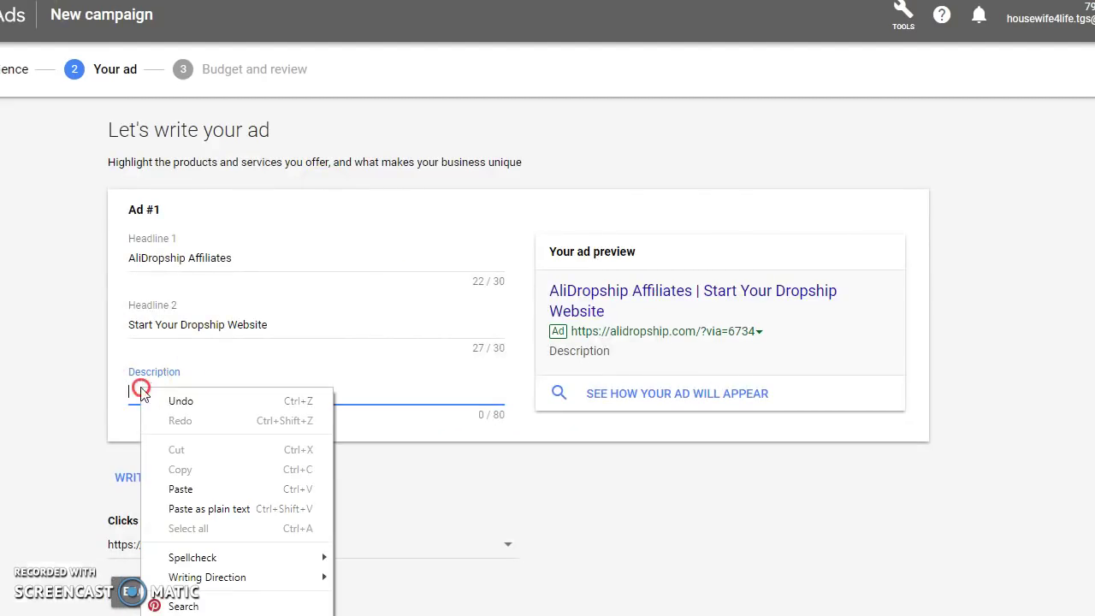
left_click(183, 487)
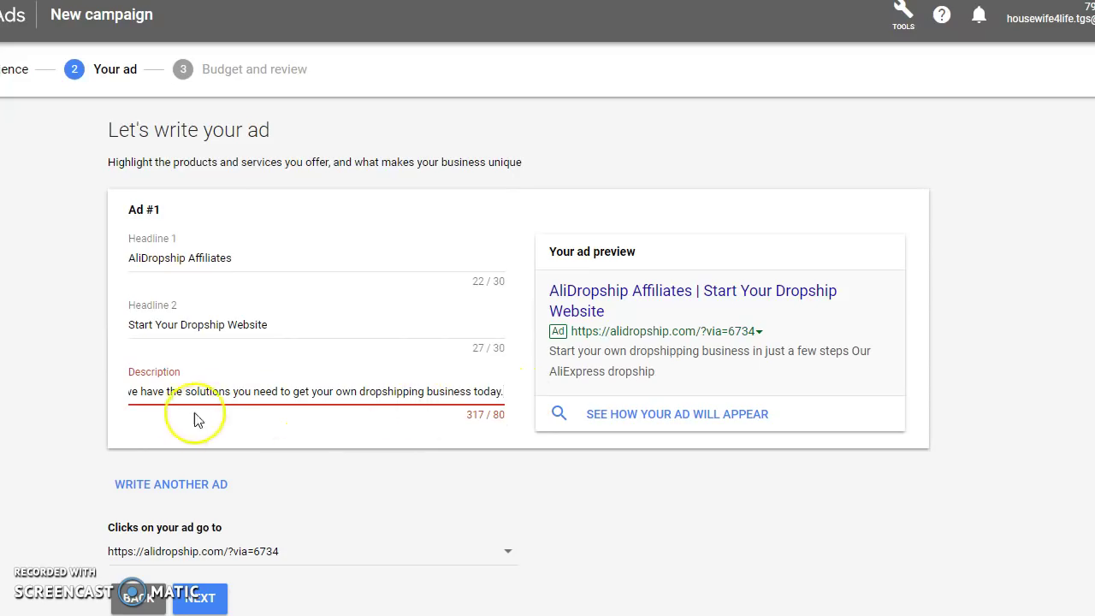
Trim the Description to "Start your own dropshipping business in just a few steps.", ending it with a period.
key("BackSpace")
key("BackSpace")
key("BackSpace")
key("BackSpace")
key("BackSpace")
key("BackSpace")
key("BackSpace")
key("BackSpace")
key("BackSpace")
key("BackSpace")
key("BackSpace")
key("BackSpace")
key("BackSpace")
key("BackSpace")
key("BackSpace")
key("BackSpace")
key("BackSpace")
key("BackSpace")
key("BackSpace")
key("BackSpace")
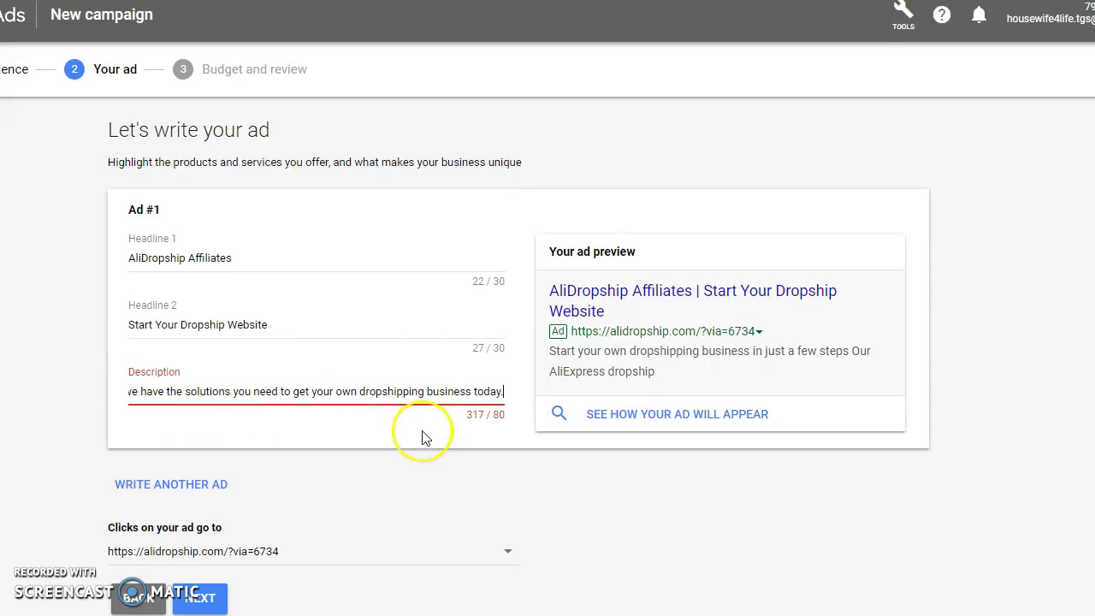
key("BackSpace")
key("BackSpace")
key("BackSpace")
key("BackSpace")
key("BackSpace")
key("BackSpace")
key("BackSpace")
key("BackSpace")
key("BackSpace")
key("BackSpace")
key("BackSpace")
key("BackSpace")
key("BackSpace")
key("BackSpace")
key("BackSpace")
key("BackSpace")
key("BackSpace")
key("BackSpace")
key("BackSpace")
key("BackSpace")
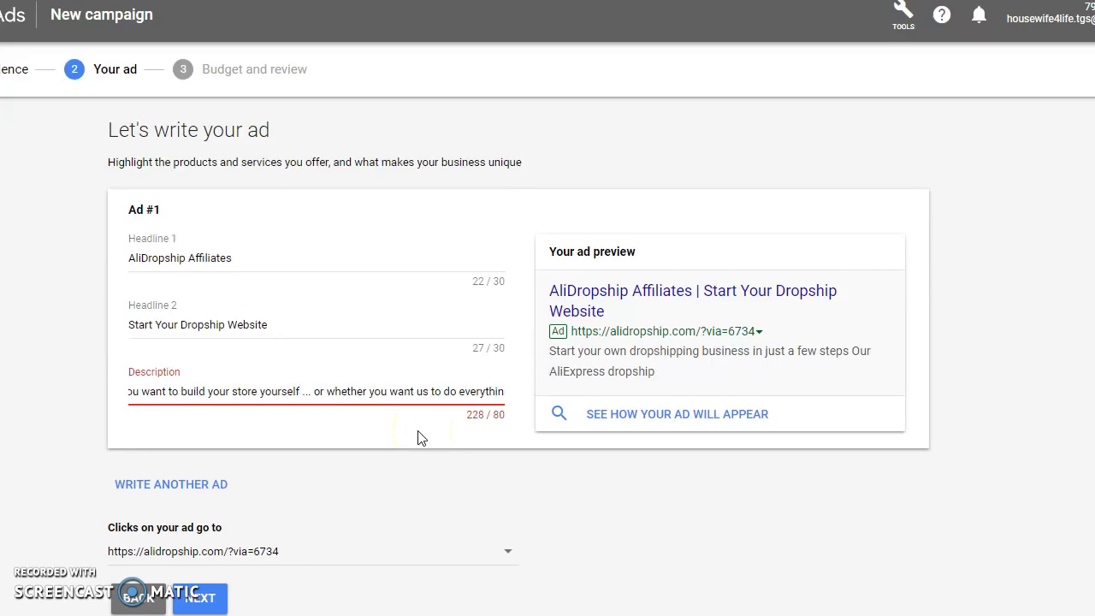
key("BackSpace")
key("BackSpace")
key("BackSpace")
key("BackSpace")
key("BackSpace")
key("BackSpace")
key("BackSpace")
key("BackSpace")
key("BackSpace")
key("BackSpace")
key("BackSpace")
key("BackSpace")
key("BackSpace")
key("BackSpace")
key("BackSpace")
key("BackSpace")
key("BackSpace")
key("BackSpace")
key("BackSpace")
key("BackSpace")
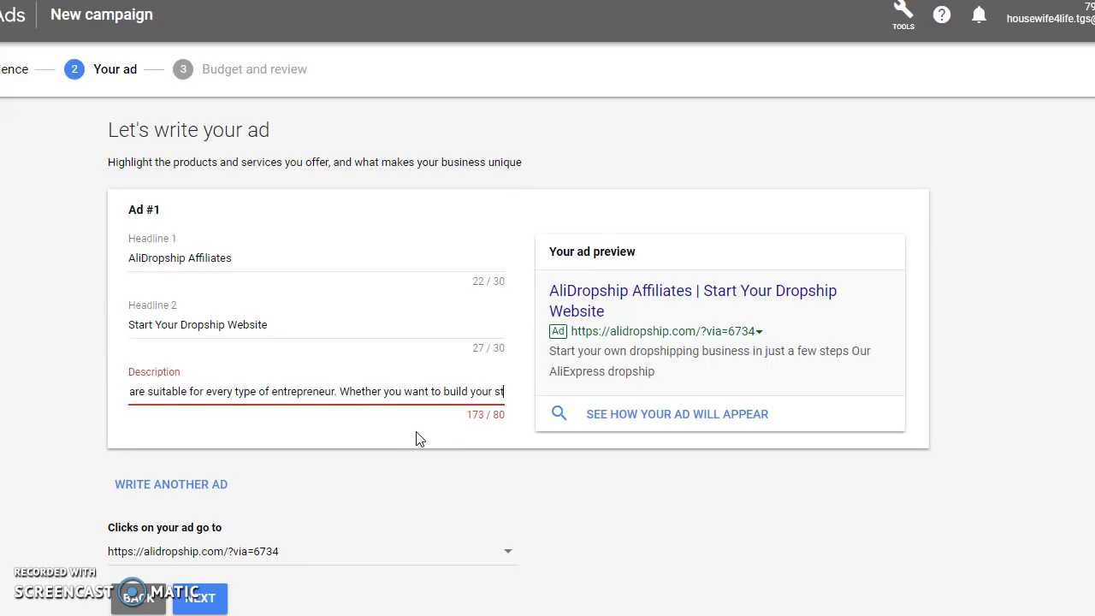
key("BackSpace")
key("BackSpace")
key("BackSpace")
key("BackSpace")
key("BackSpace")
key("BackSpace")
key("BackSpace")
key("BackSpace")
key("BackSpace")
key("BackSpace")
key("BackSpace")
key("BackSpace")
key("BackSpace")
key("BackSpace")
key("BackSpace")
key("BackSpace")
key("BackSpace")
key("BackSpace")
key("BackSpace")
key("BackSpace")
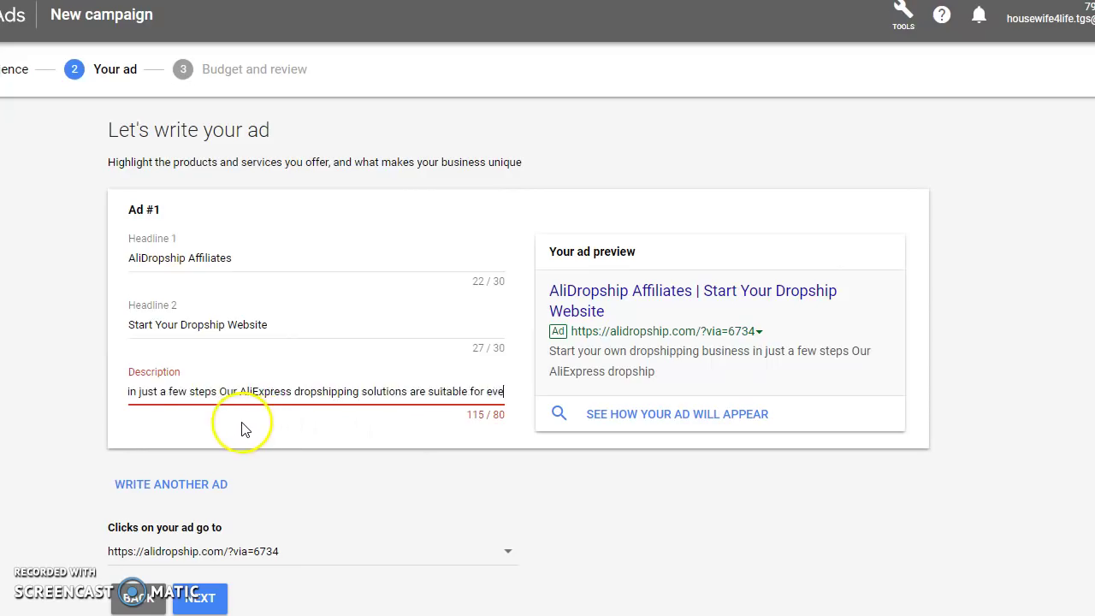
key("BackSpace")
key("BackSpace")
key("BackSpace")
key("BackSpace")
key("BackSpace")
key("BackSpace")
key("BackSpace")
key("BackSpace")
key("BackSpace")
key("BackSpace")
key("BackSpace")
key("BackSpace")
key("BackSpace")
key("BackSpace")
key("BackSpace")
key("BackSpace")
key("BackSpace")
key("BackSpace")
key("BackSpace")
key("BackSpace")
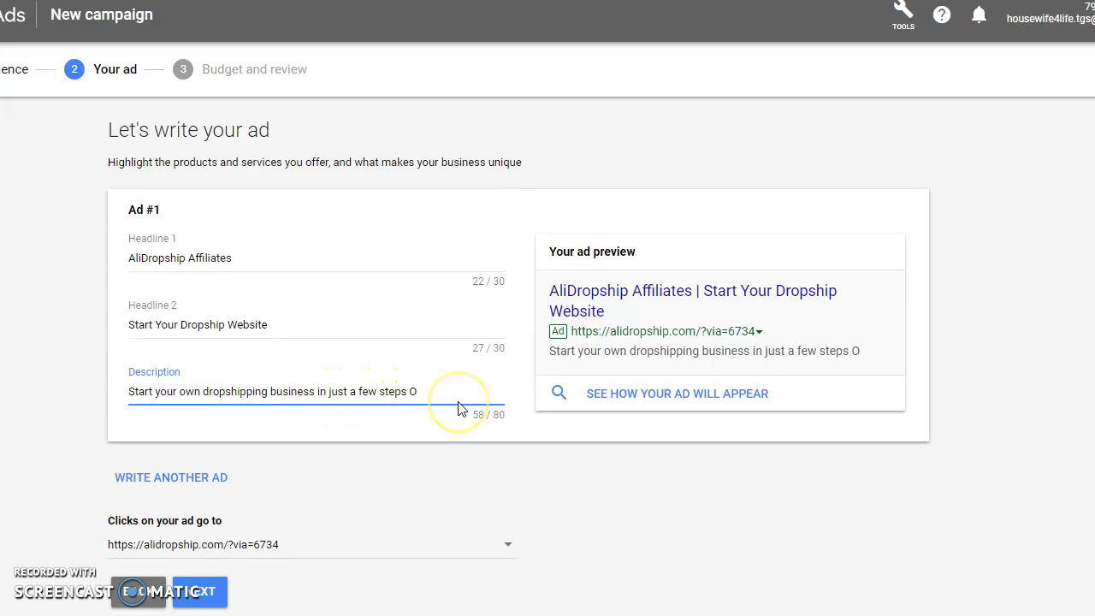
type(".")
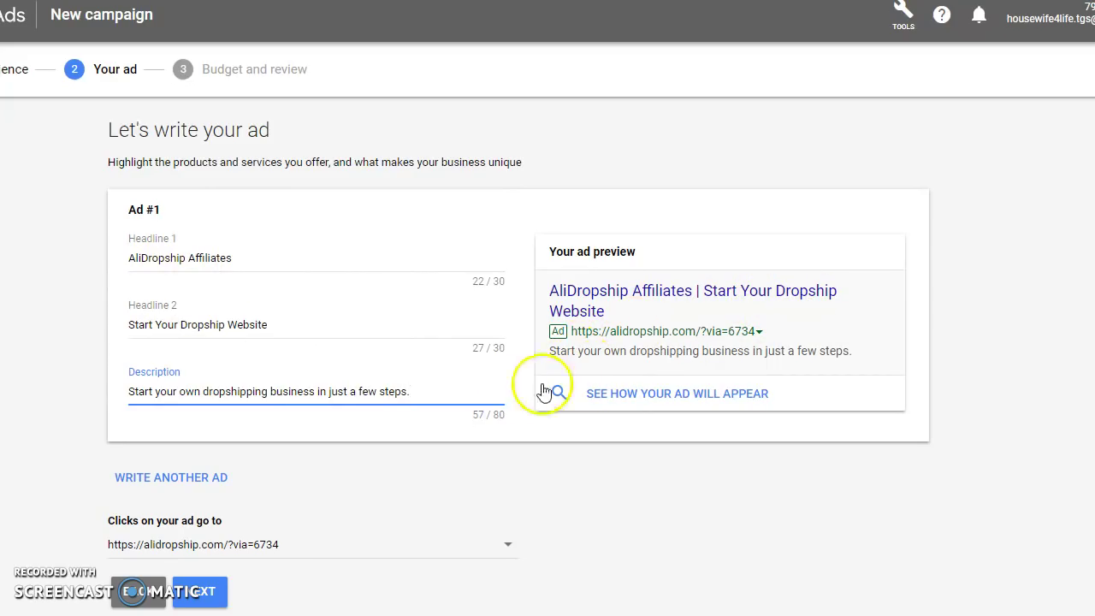
Replace "Website" in Headline 2 so it reads "Start Your Dropship Business".
left_click(266, 325)
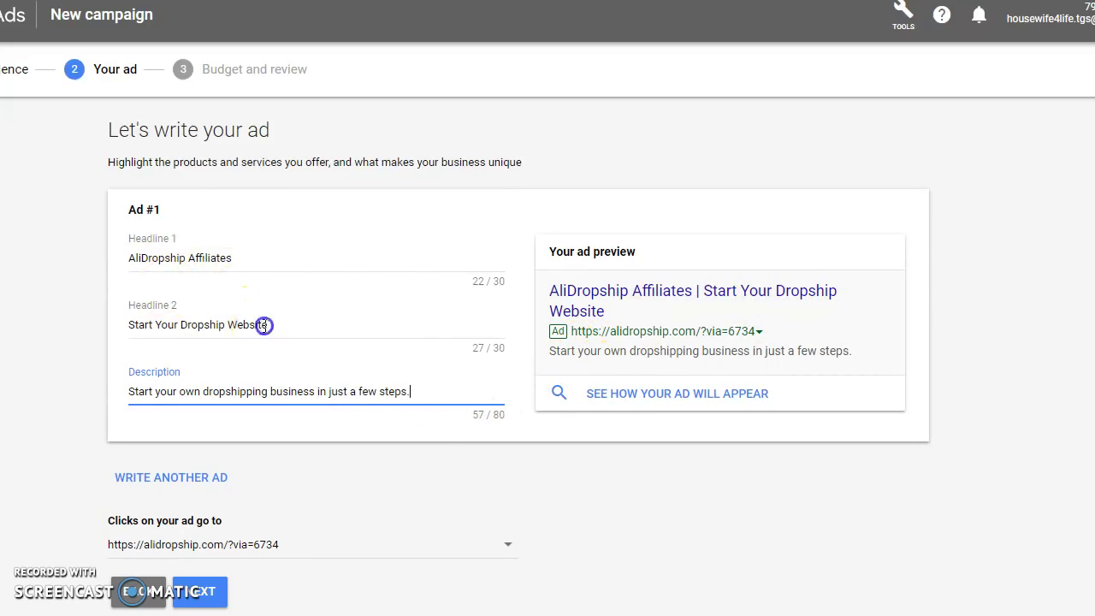
key("BackSpace")
key("BackSpace")
key("BackSpace")
key("BackSpace")
key("BackSpace")
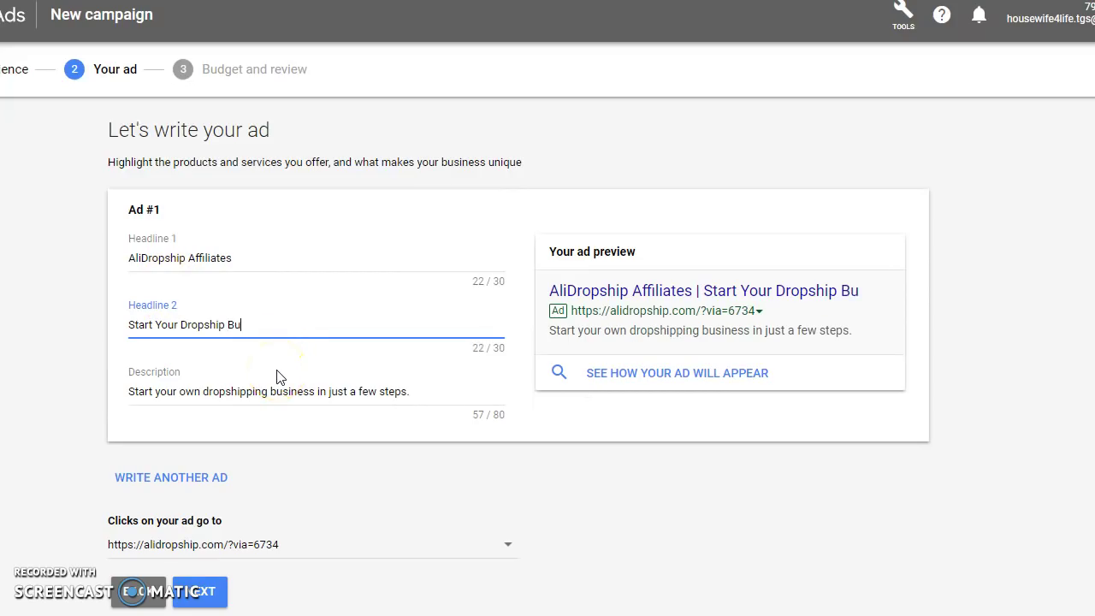
type("Business")
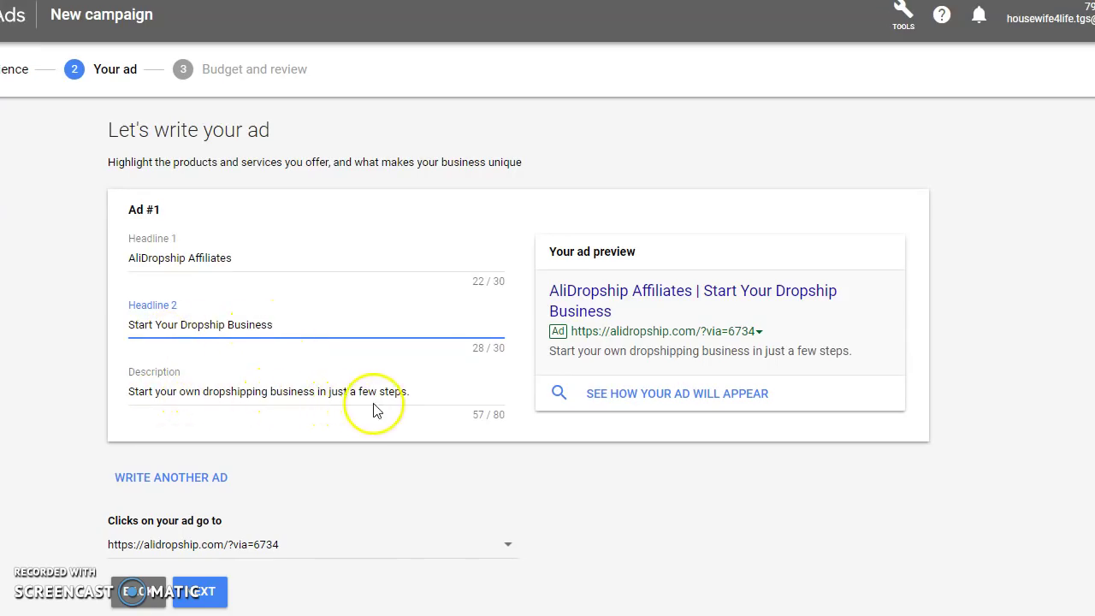
Continue to the budget stage, try daily averages of $9.87 and $19.41, and set the budget to $1.64 per day.
scroll(265, 315, "down", 1)
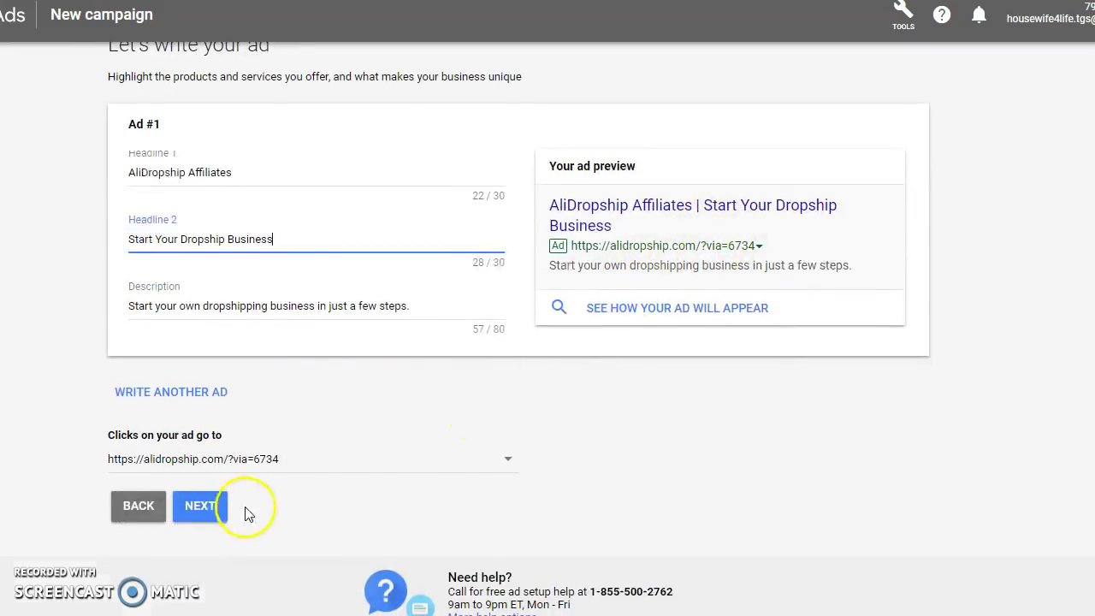
left_click(212, 510)
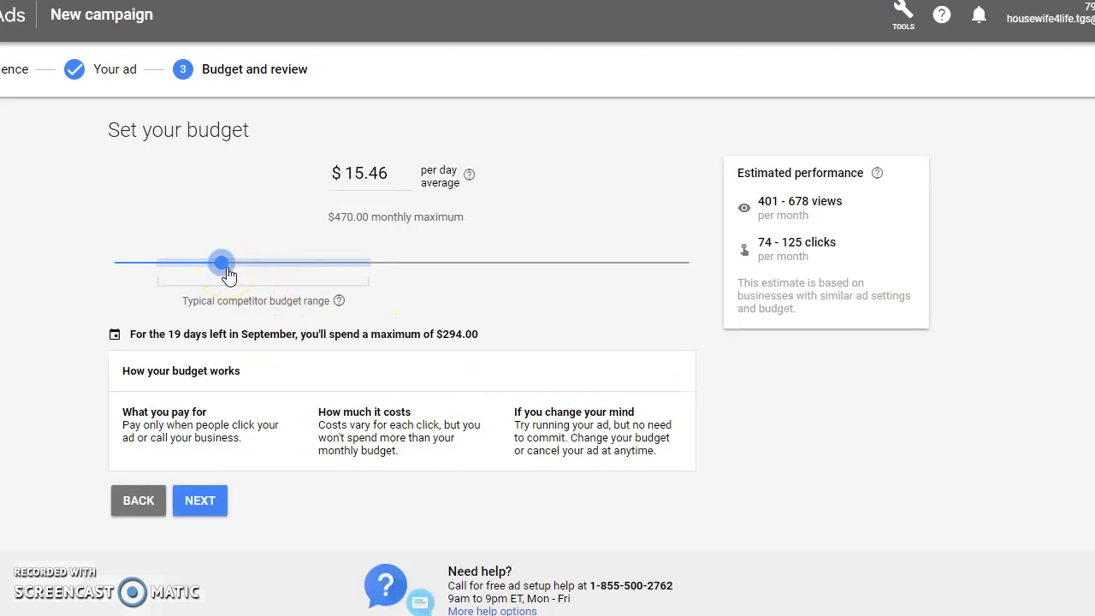
left_click_drag(227, 270, 178, 277)
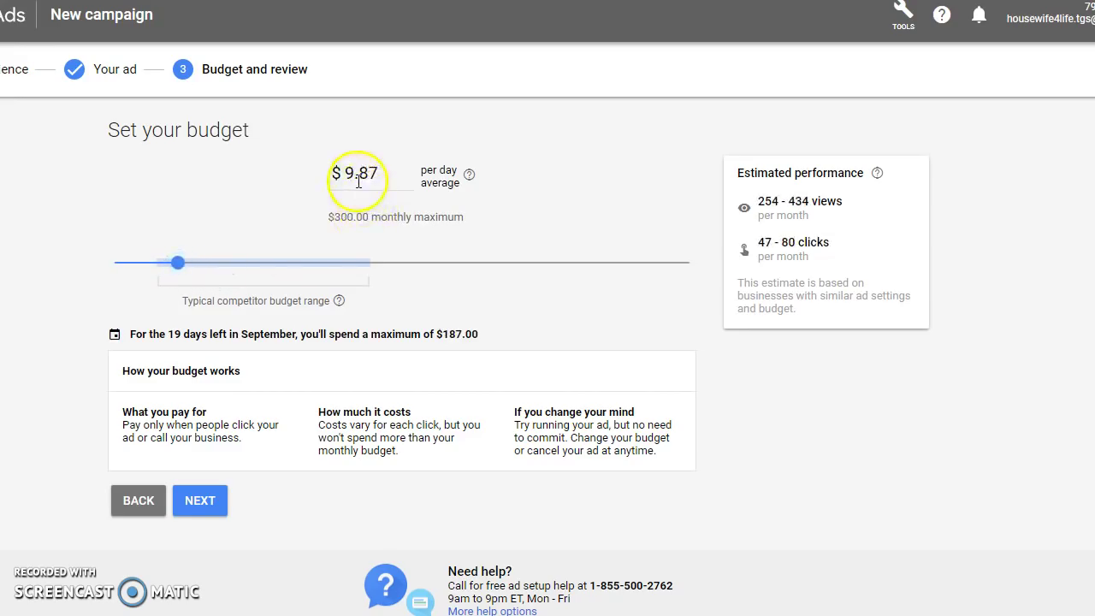
left_click_drag(178, 263, 875, 220)
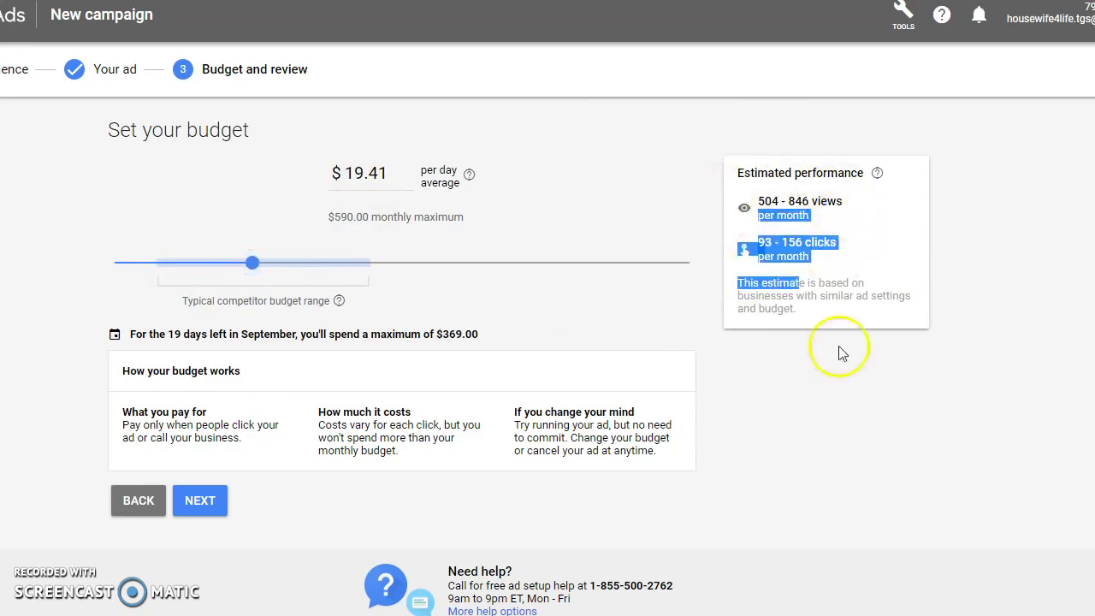
left_click(955, 366)
left_click_drag(254, 267, 99, 266)
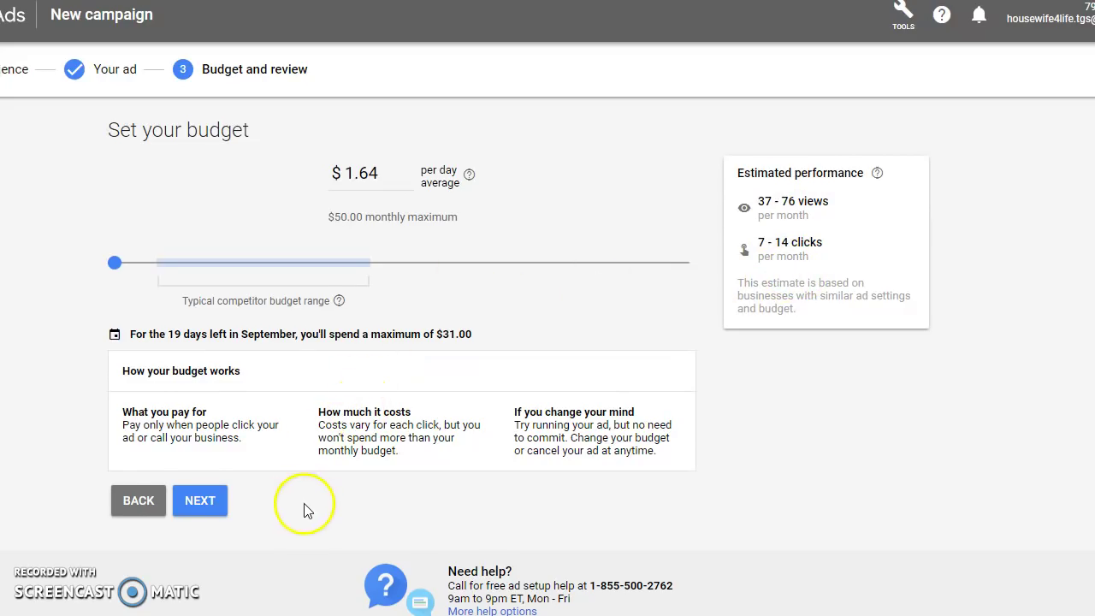
Continue to the ad settings review and examine the estimated performance, goal, location, ad text, product or service, and budget.
scroll(305, 503, "down", 1)
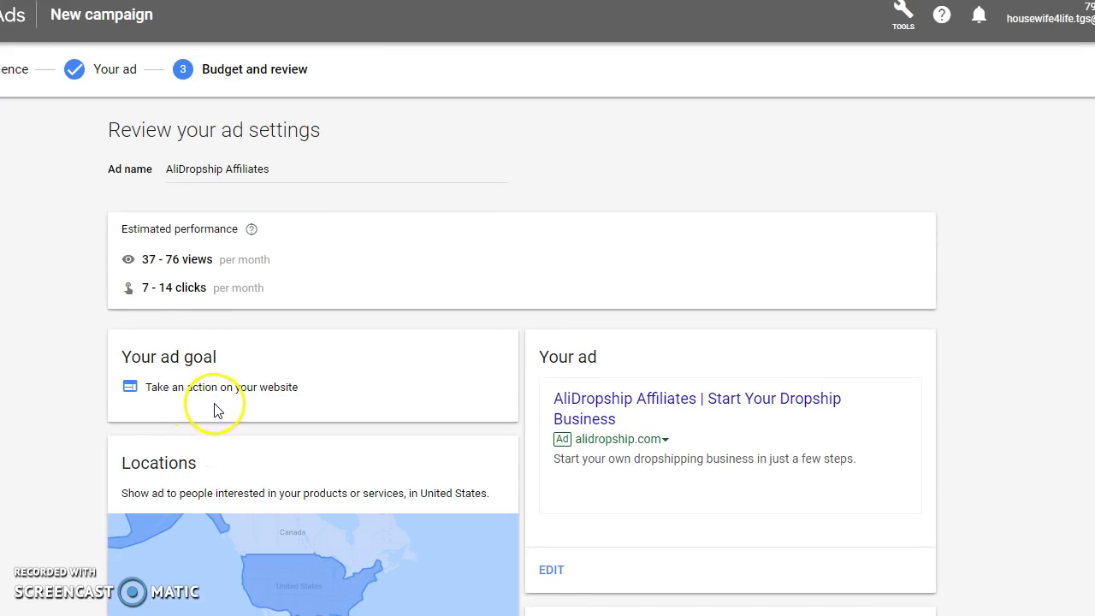
scroll(338, 330, "down", 2)
scroll(290, 188, "up", 2)
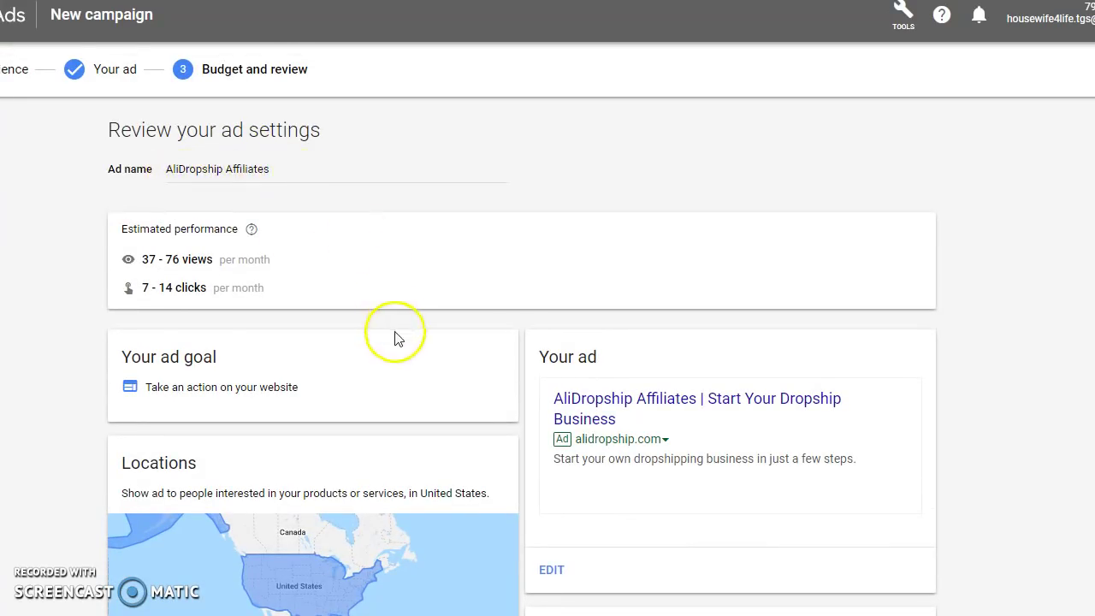
scroll(394, 346, "down", 1)
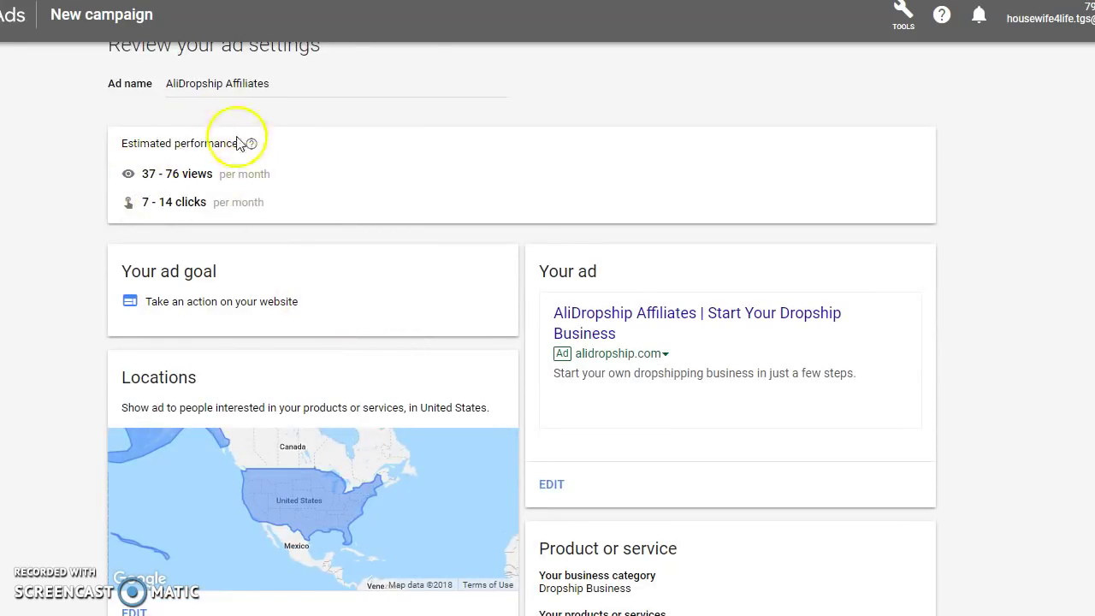
scroll(232, 256, "down", 1)
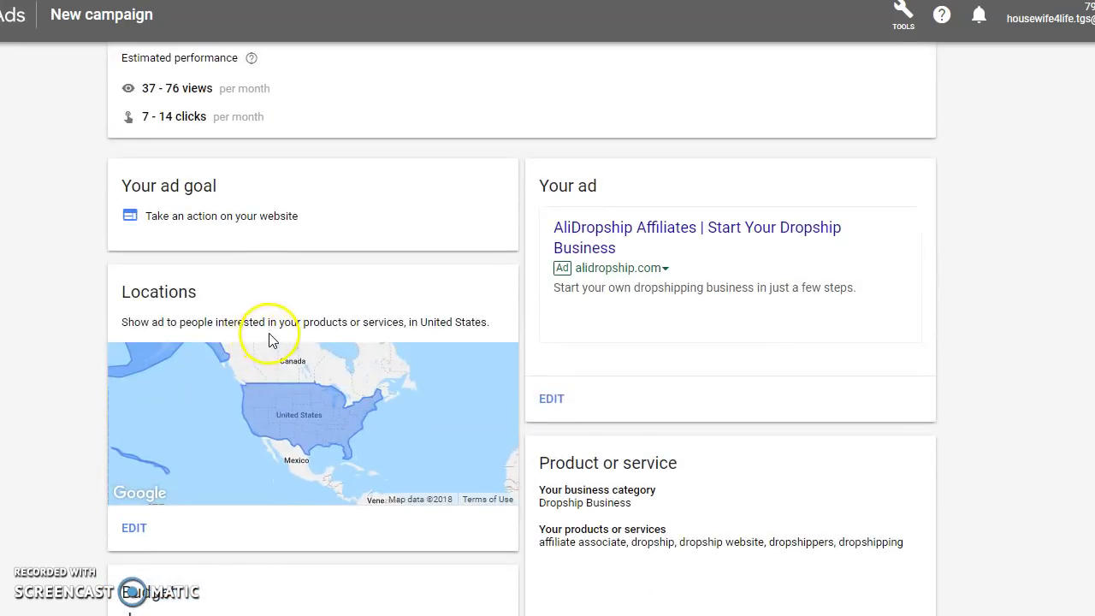
scroll(272, 345, "down", 1)
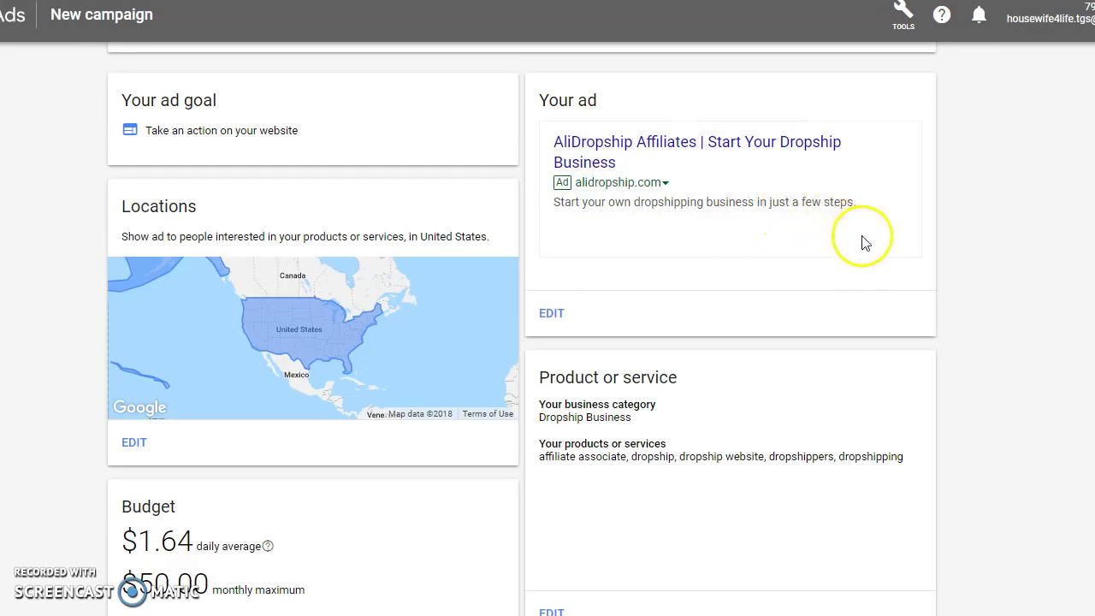
scroll(731, 375, "down", 3)
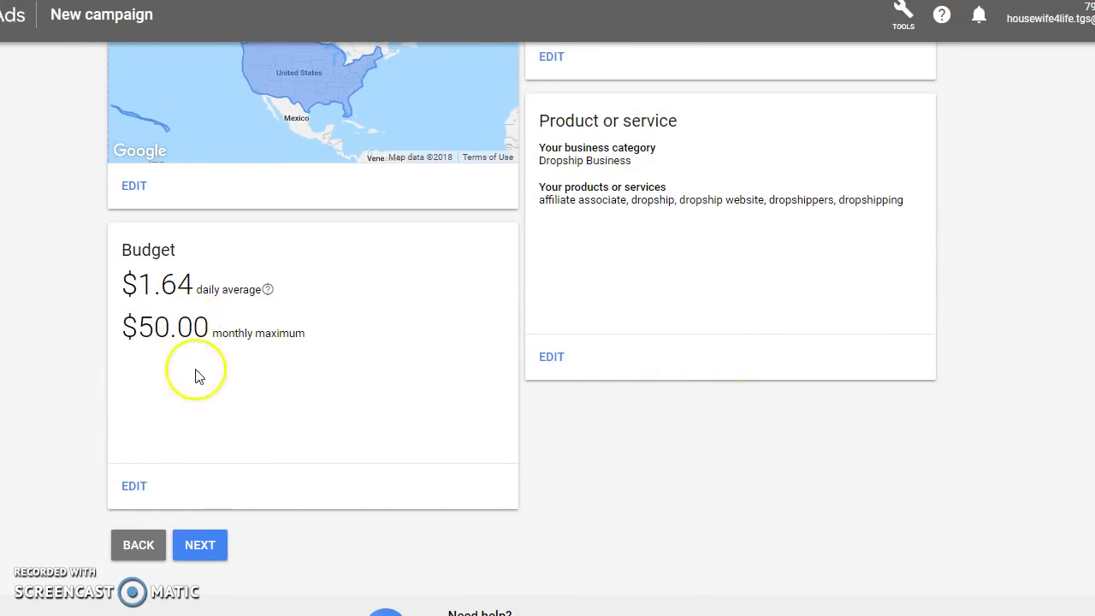
scroll(344, 370, "up", 5)
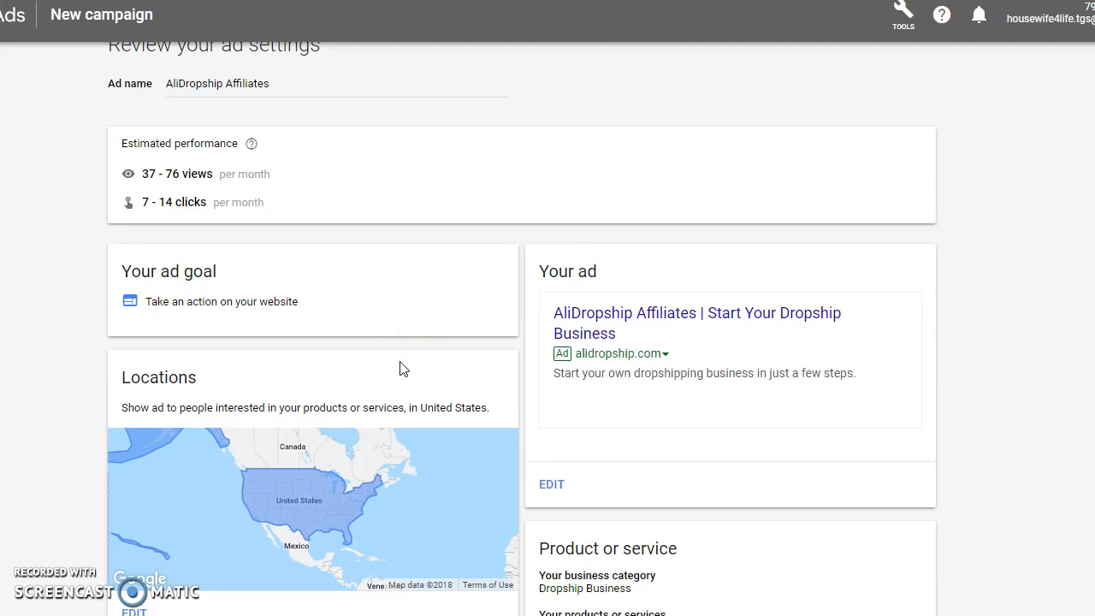
Check the remaining ad settings down to the end of the review, including locations, product or service, and budget.
scroll(398, 368, "down", 1)
scroll(394, 405, "down", 2)
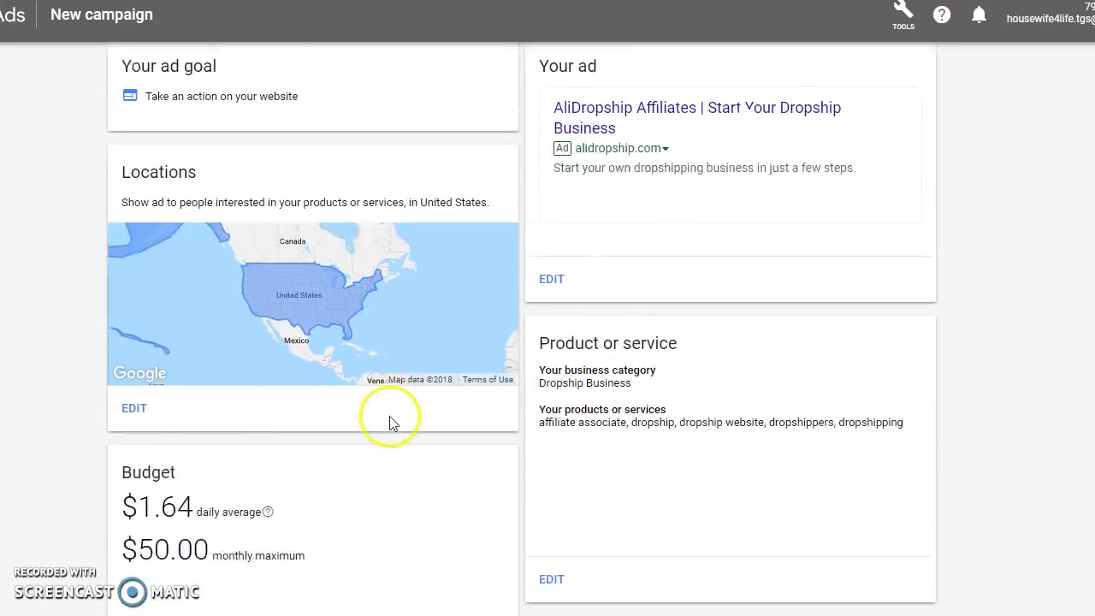
scroll(389, 419, "down", 1)
scroll(318, 467, "down", 1)
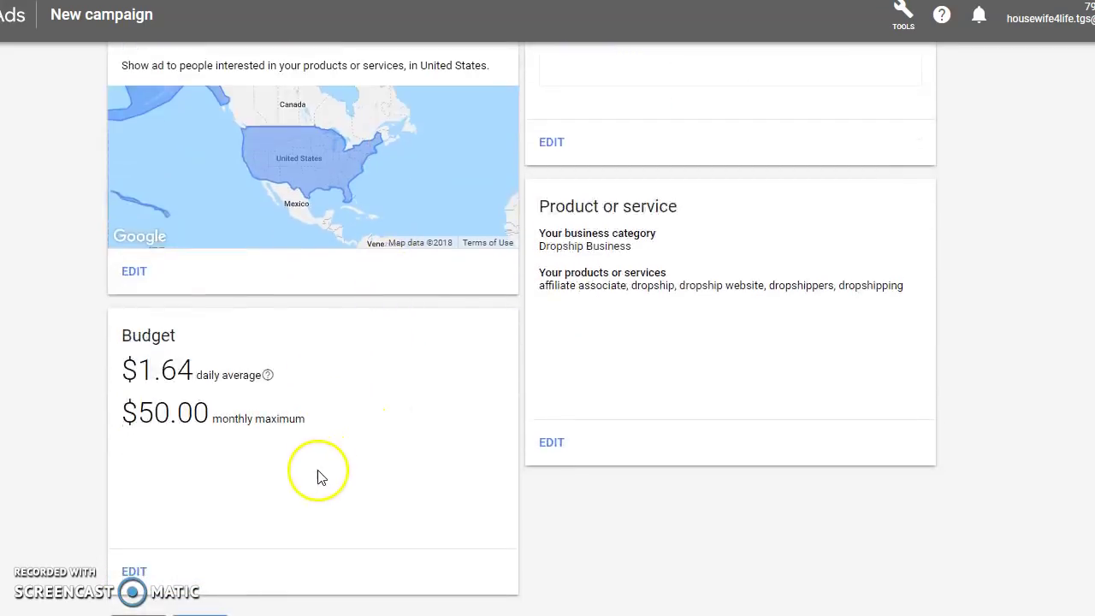
scroll(244, 434, "down", 1)
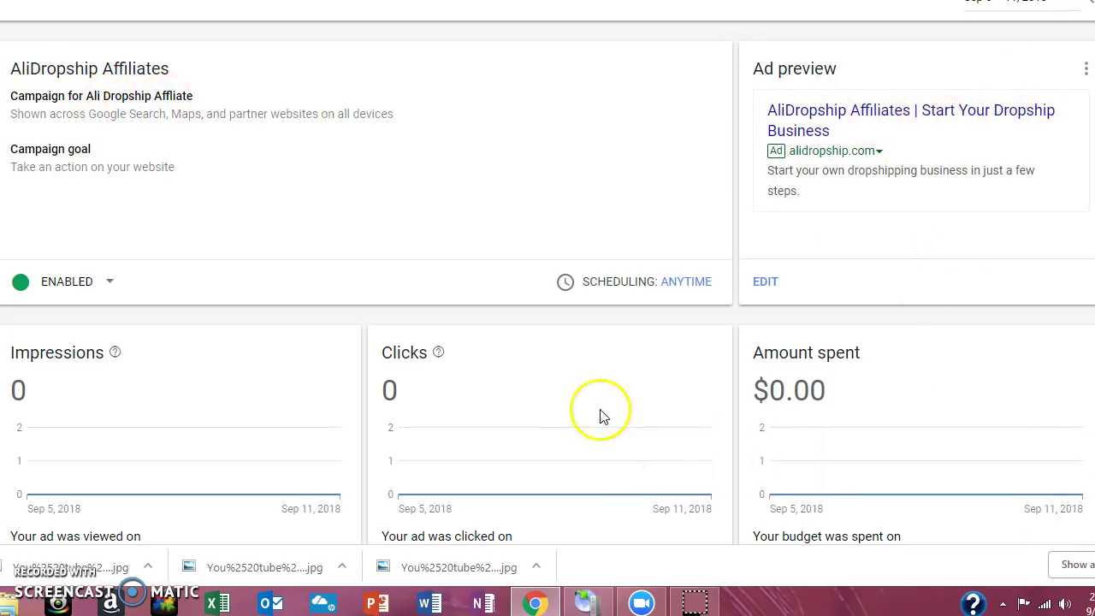
Examine the AliDropship Affiliates campaign overview, including its goal, impressions, clicks, amount spent, and the device and Google source breakdowns.
scroll(597, 416, "down", 3)
scroll(133, 330, "down", 2)
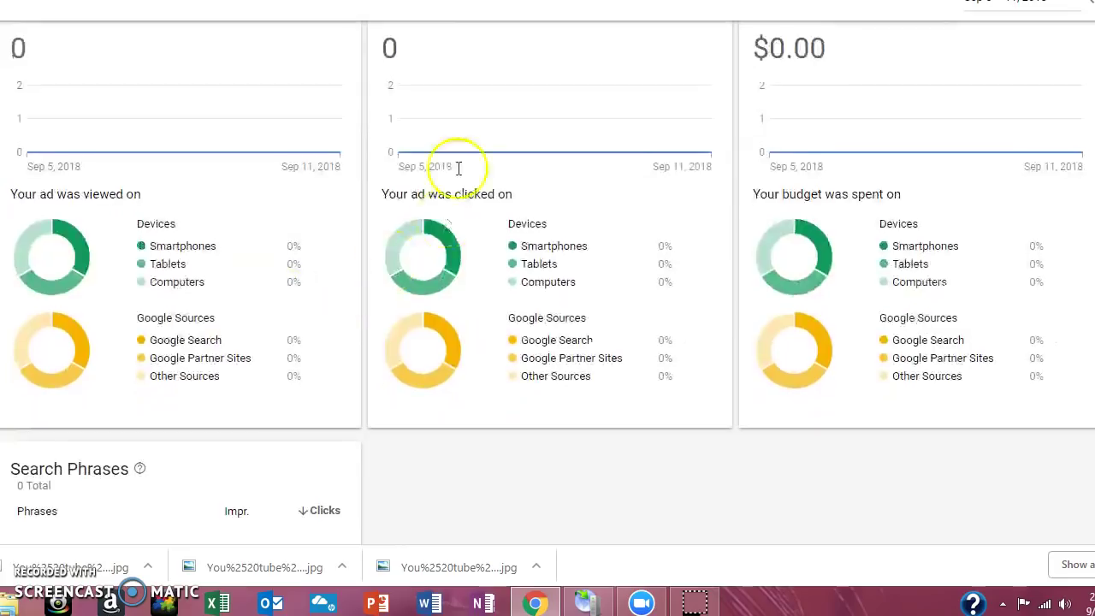
scroll(783, 293, "up", 2)
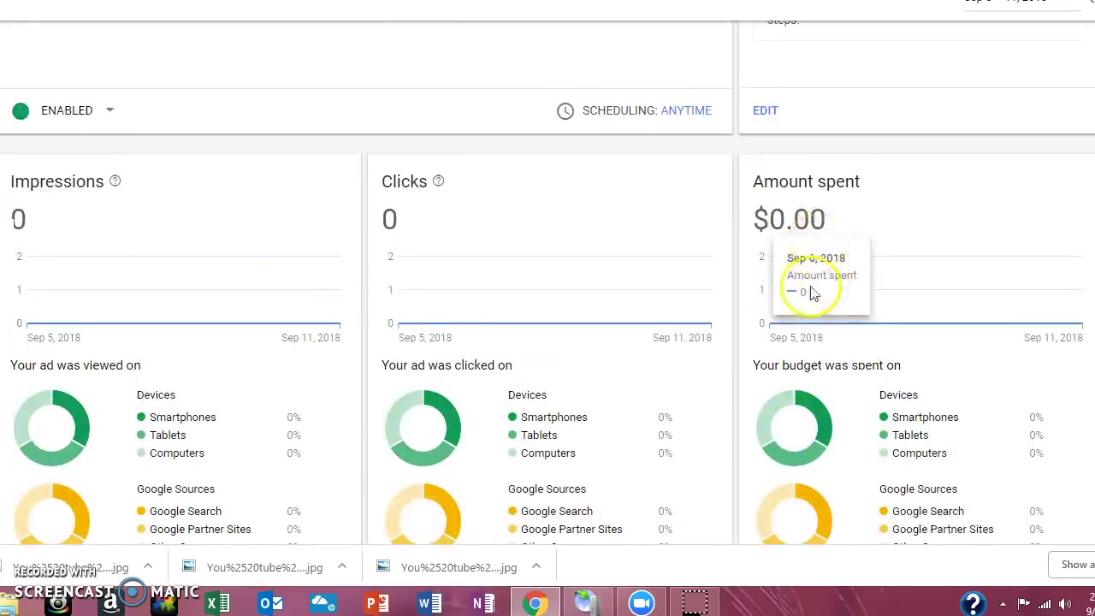
scroll(783, 437, "down", 1)
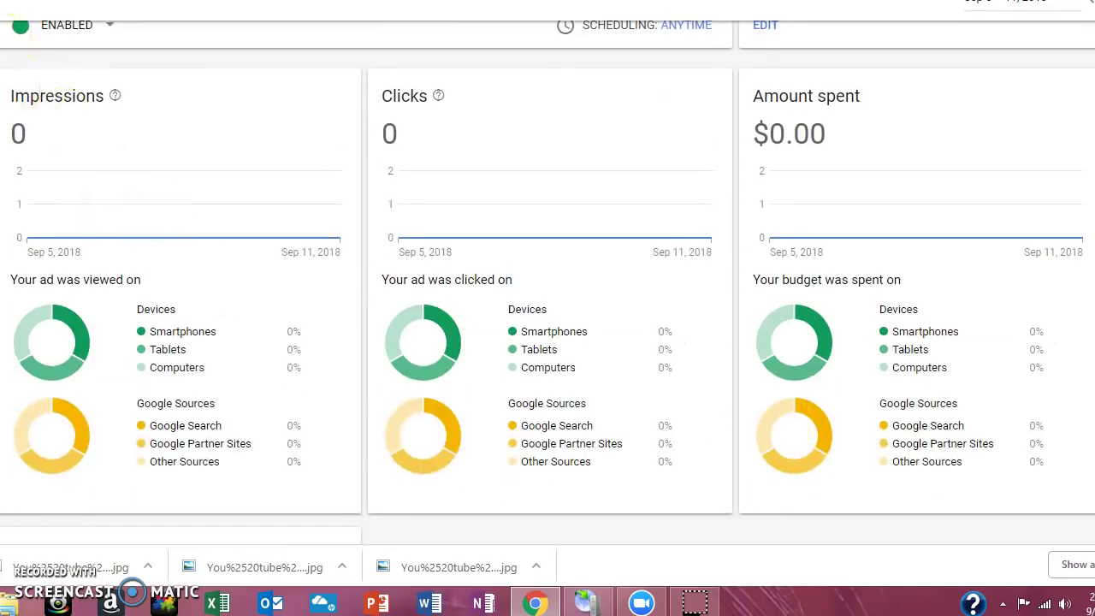
scroll(85, 141, "up", 3)
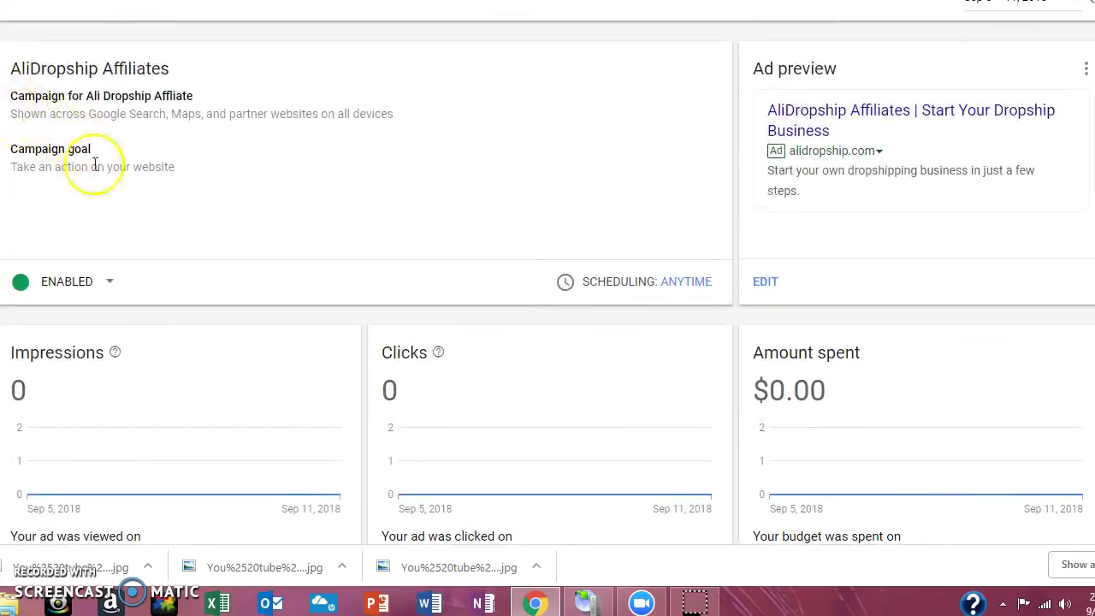
scroll(714, 345, "down", 4)
scroll(308, 248, "up", 4)
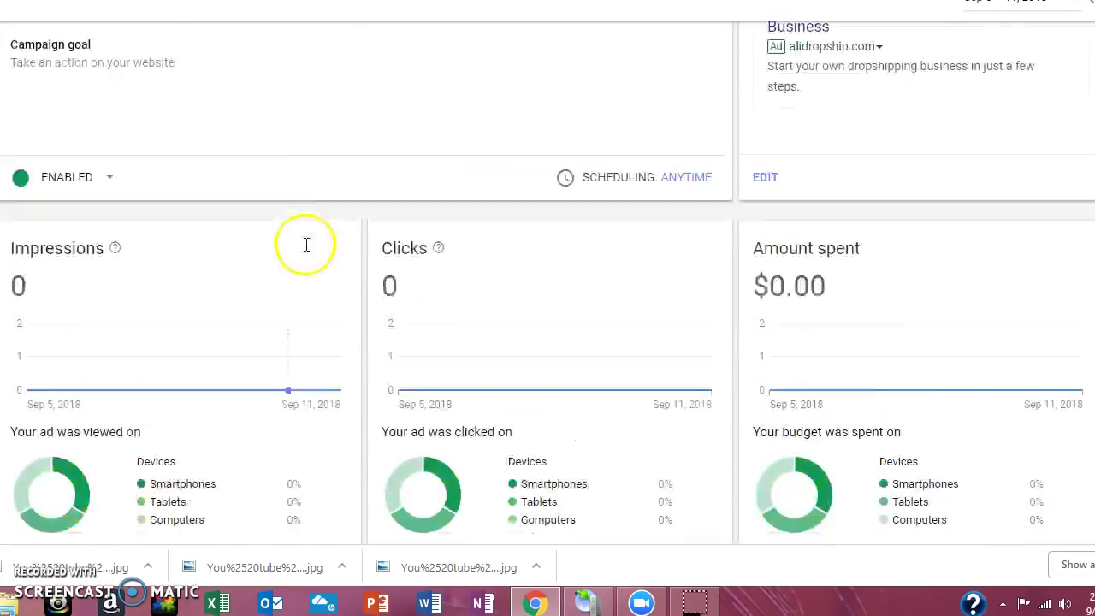